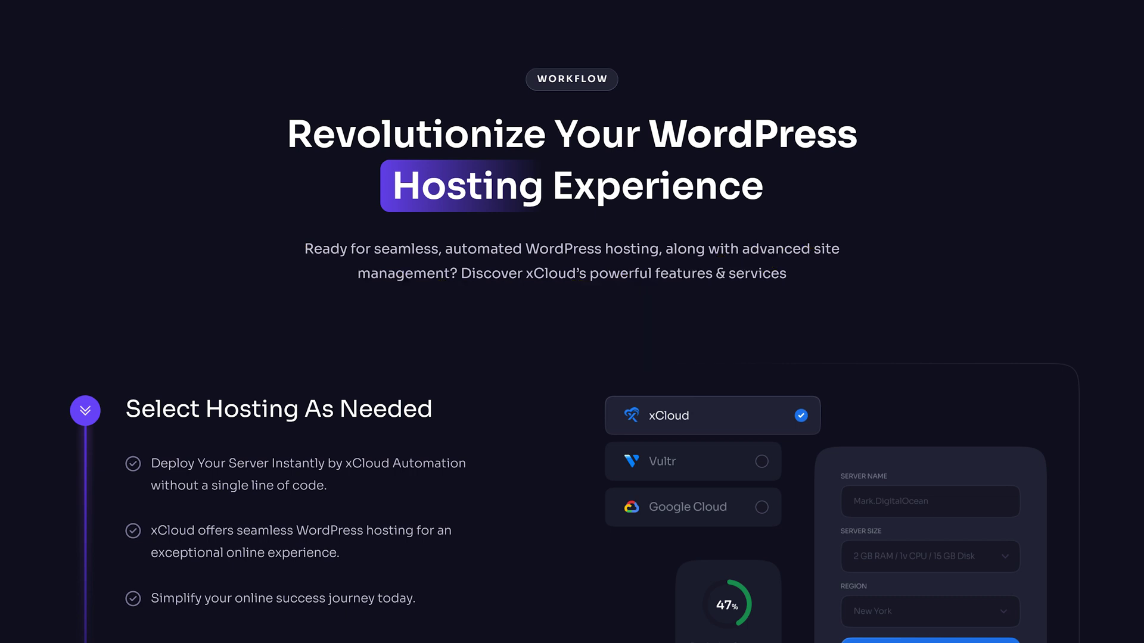
- Compare the xCloud Managed Server pricing plans at the 1, 2, 8, 16 and 32 GB tiers
scroll(572, 321, "down", 5)
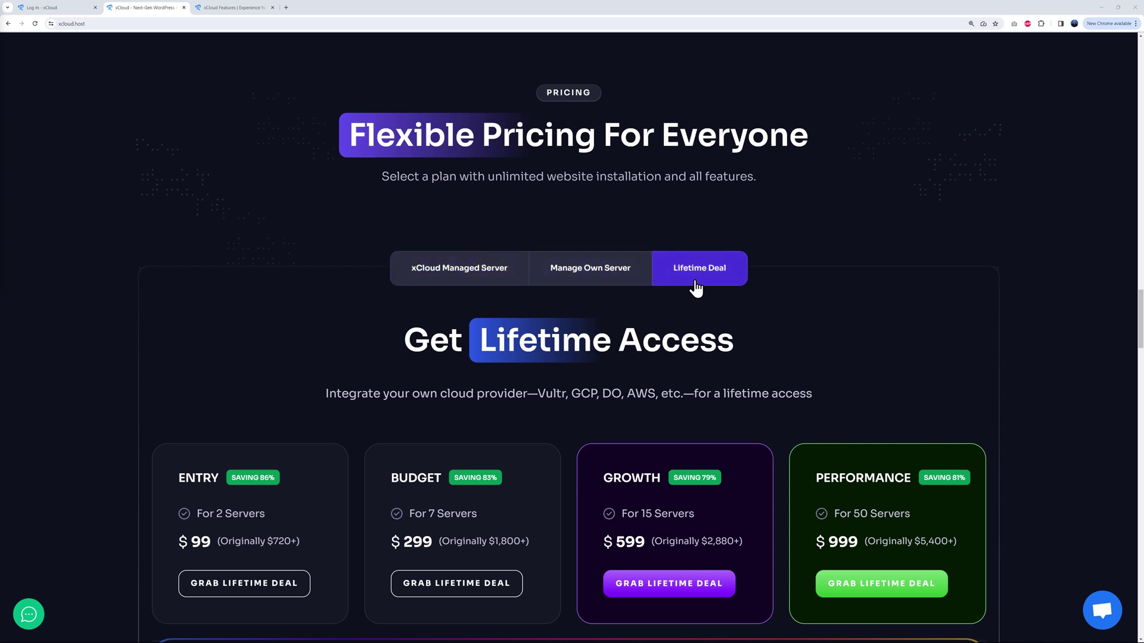
left_click(445, 271)
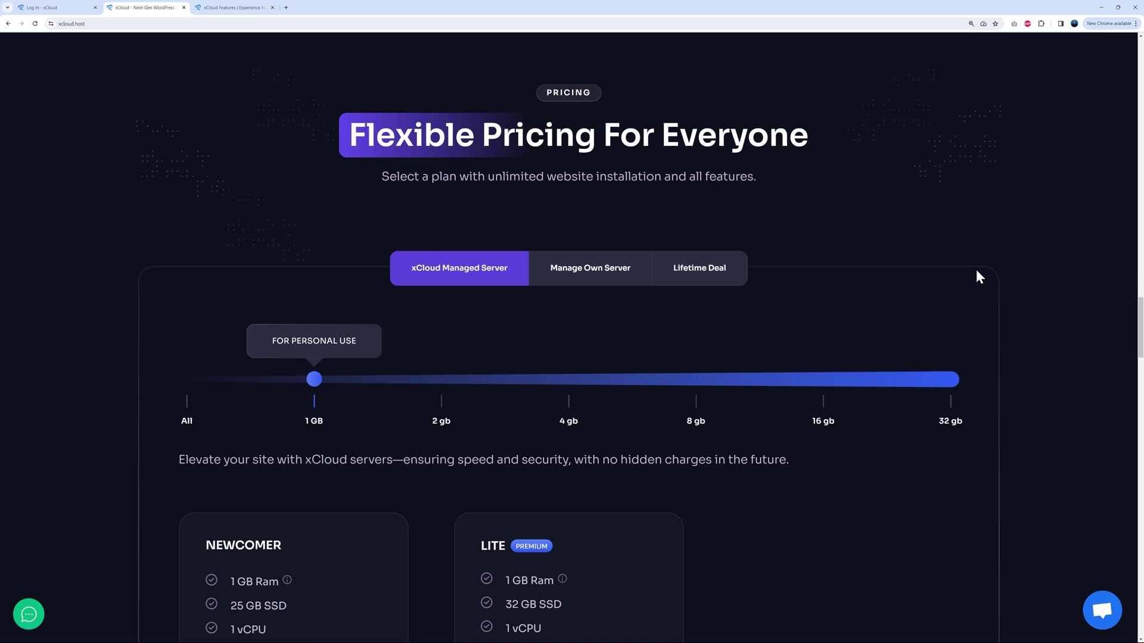
scroll(980, 274, "down", 3)
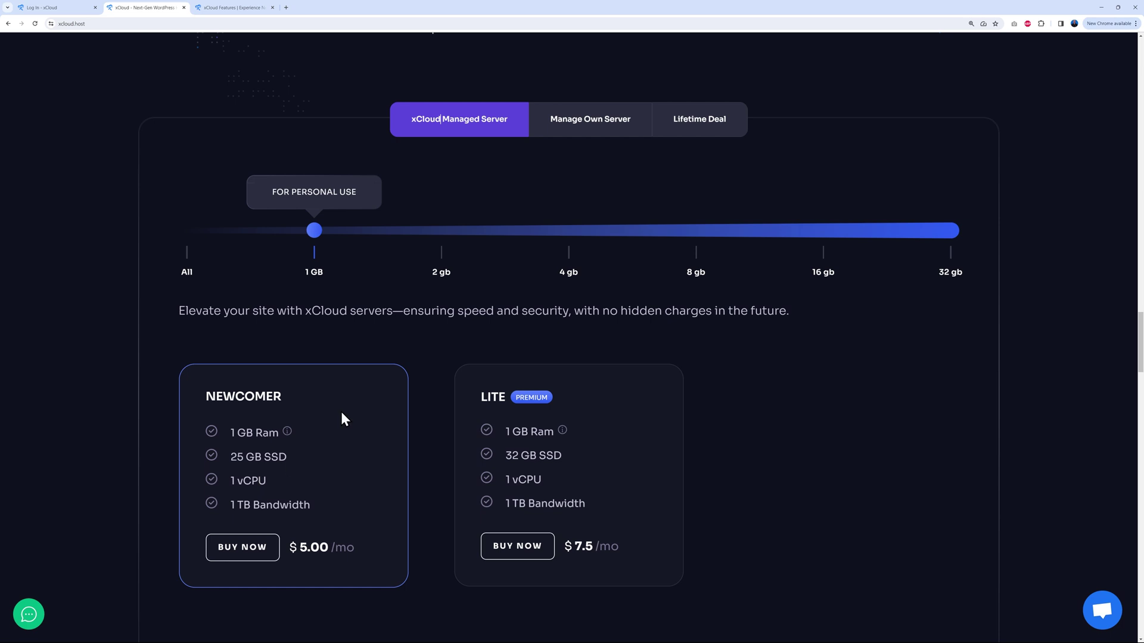
left_click_drag(314, 230, 438, 227)
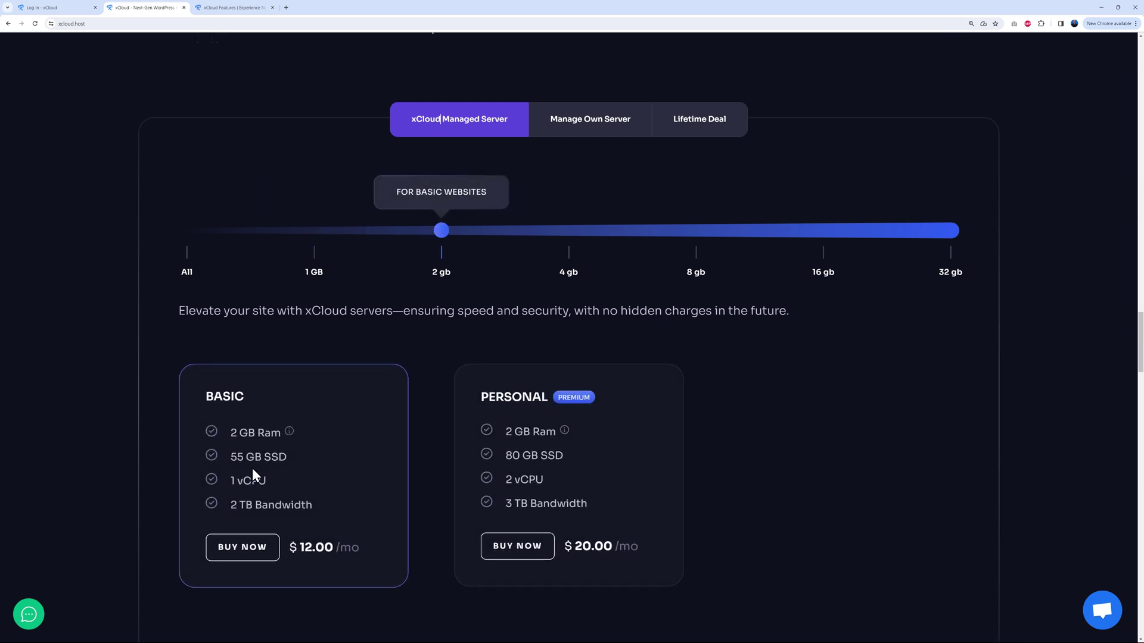
left_click_drag(467, 232, 693, 231)
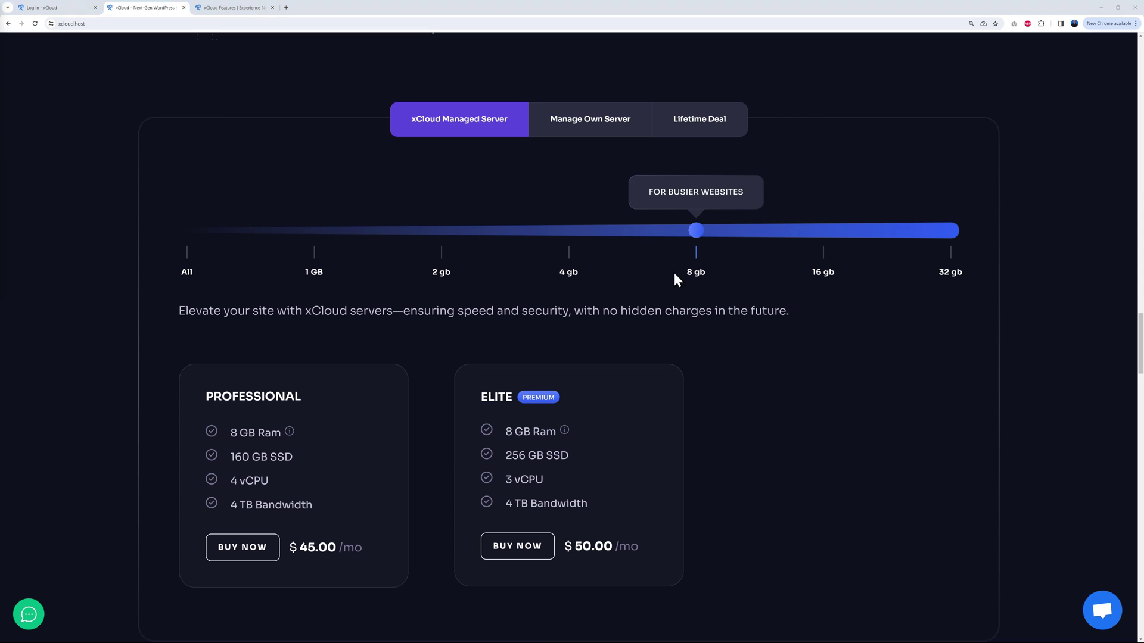
left_click(825, 238)
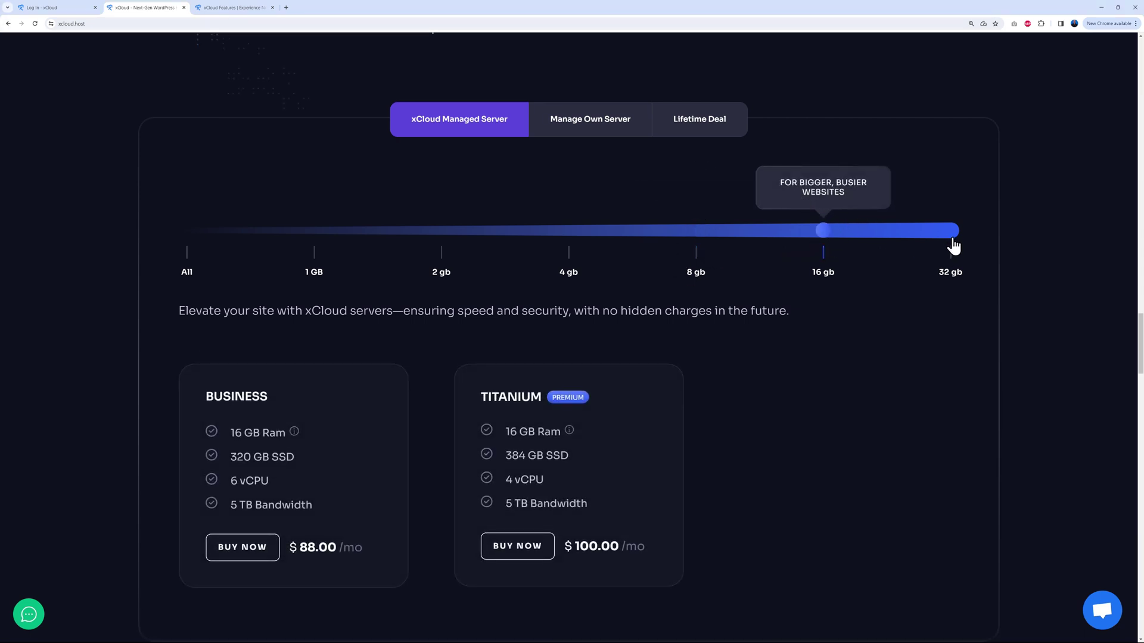
left_click(953, 241)
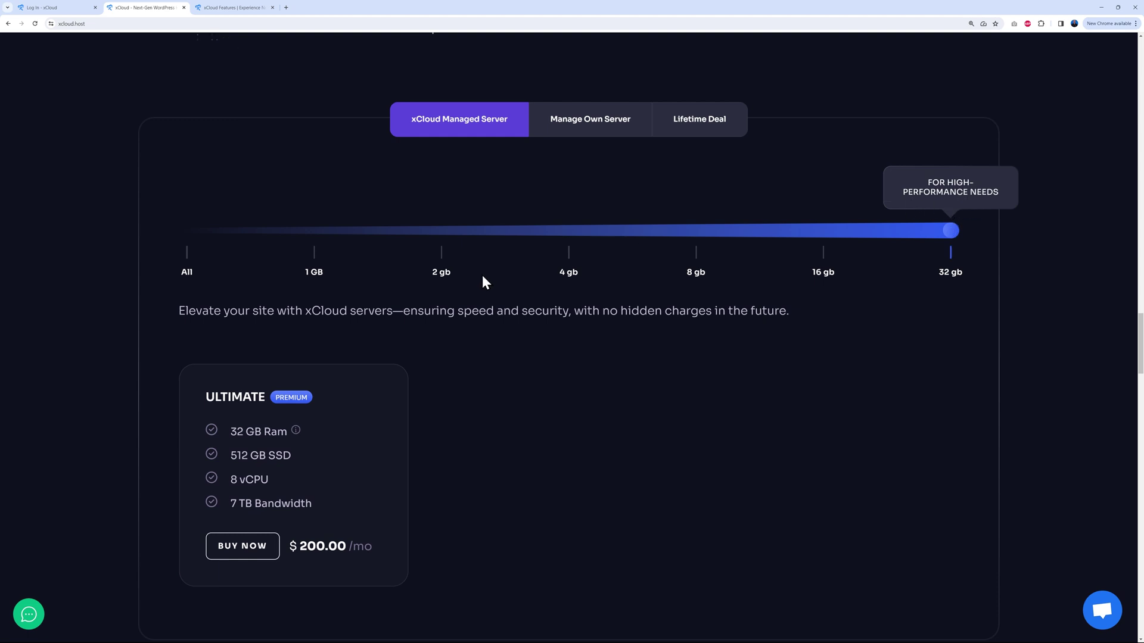
left_click(315, 238)
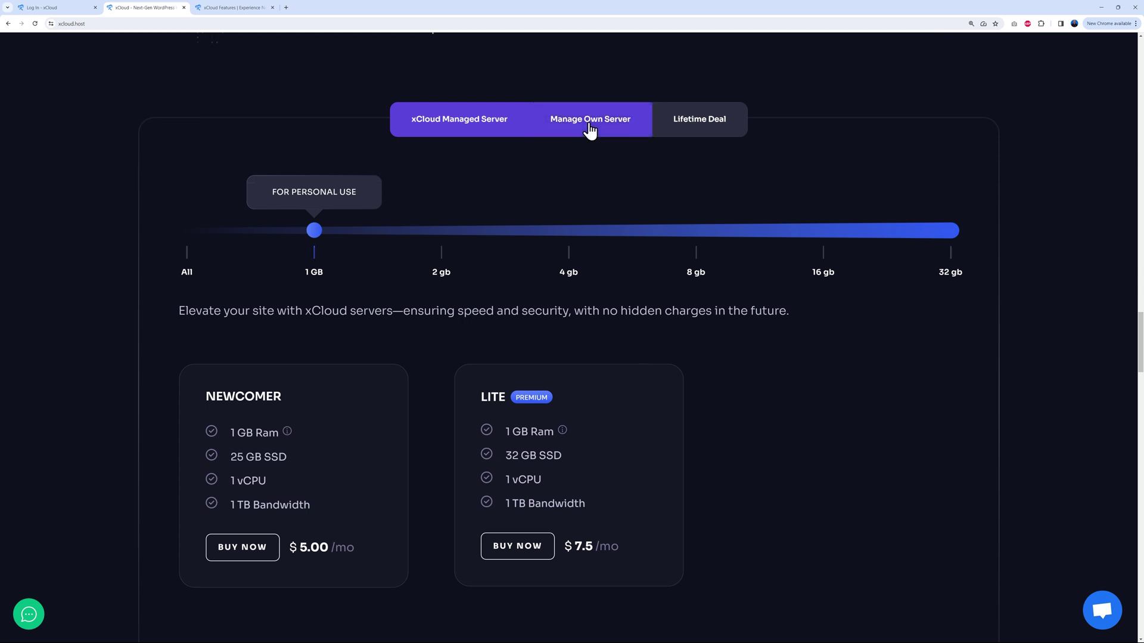
- Review the Manage Own Server pricing, including its free trial offer, and the Lifetime Deal plans
left_click(590, 130)
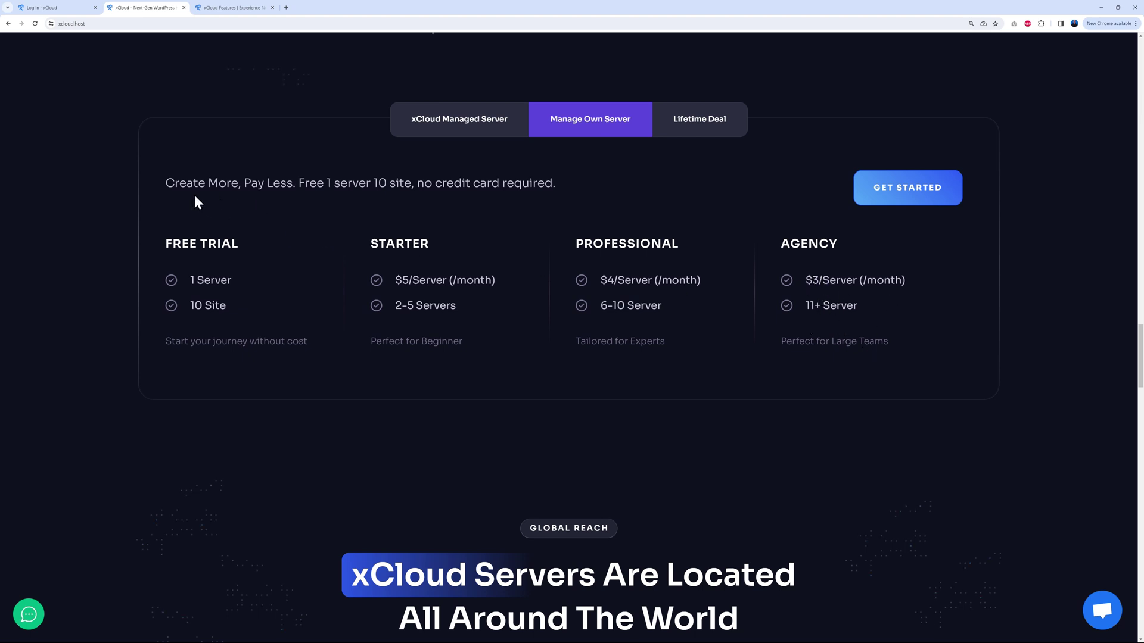
left_click_drag(300, 183, 575, 192)
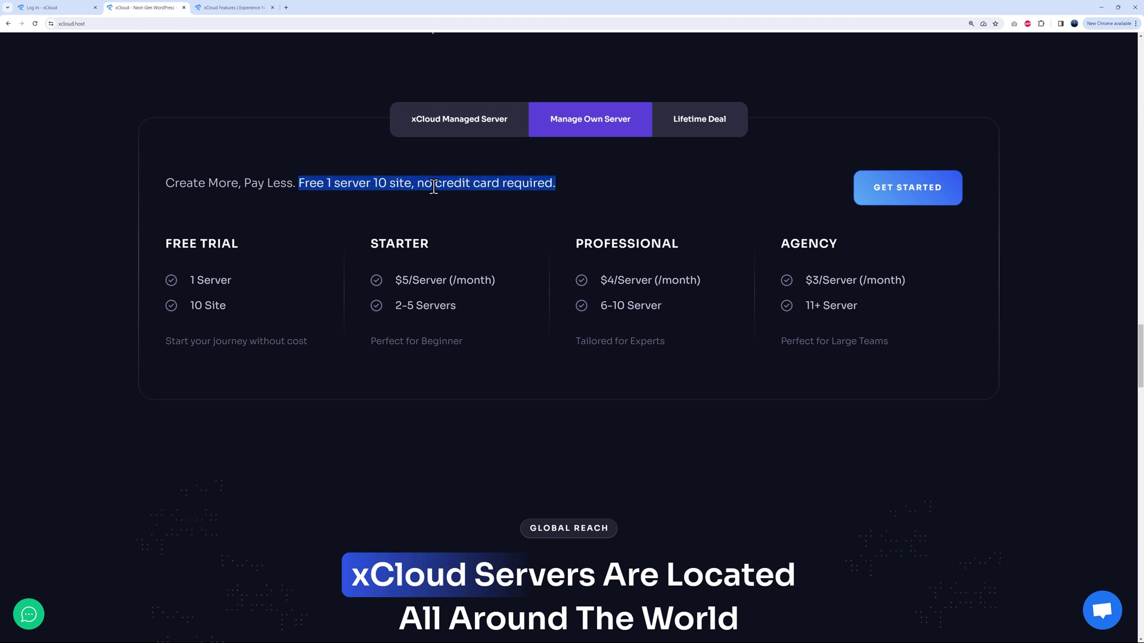
left_click(519, 207)
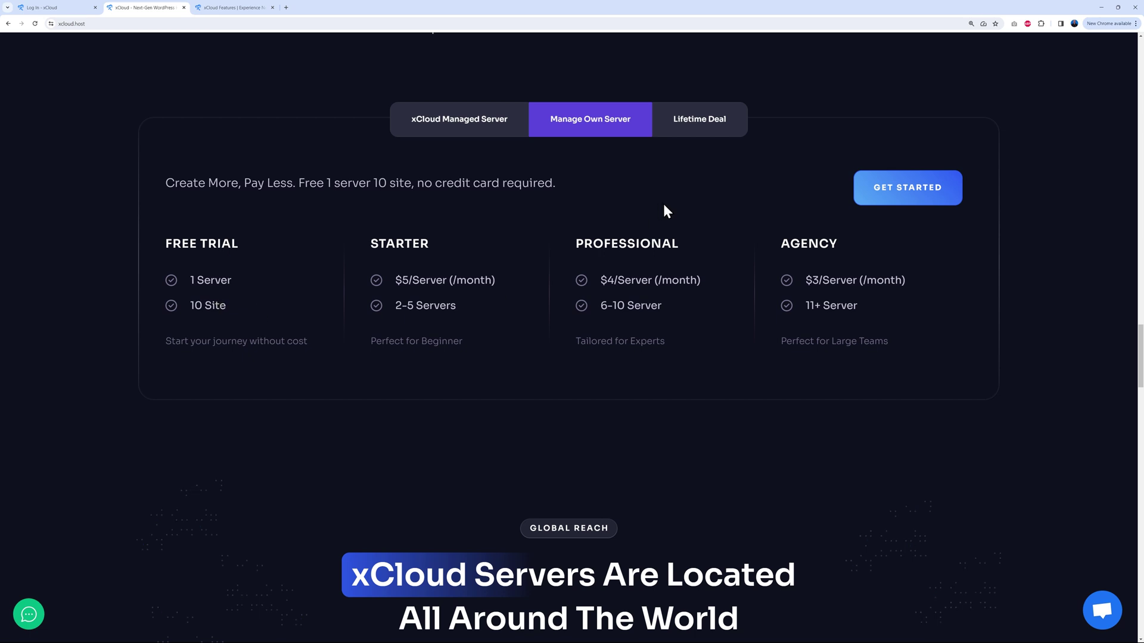
left_click(711, 126)
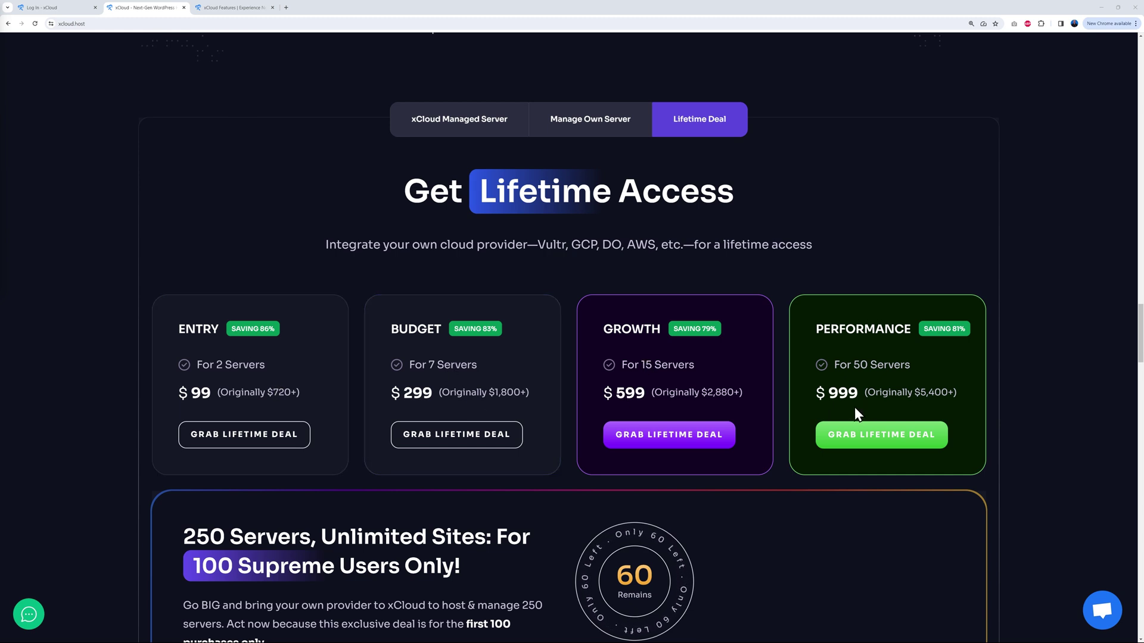
scroll(1024, 365, "down", 3)
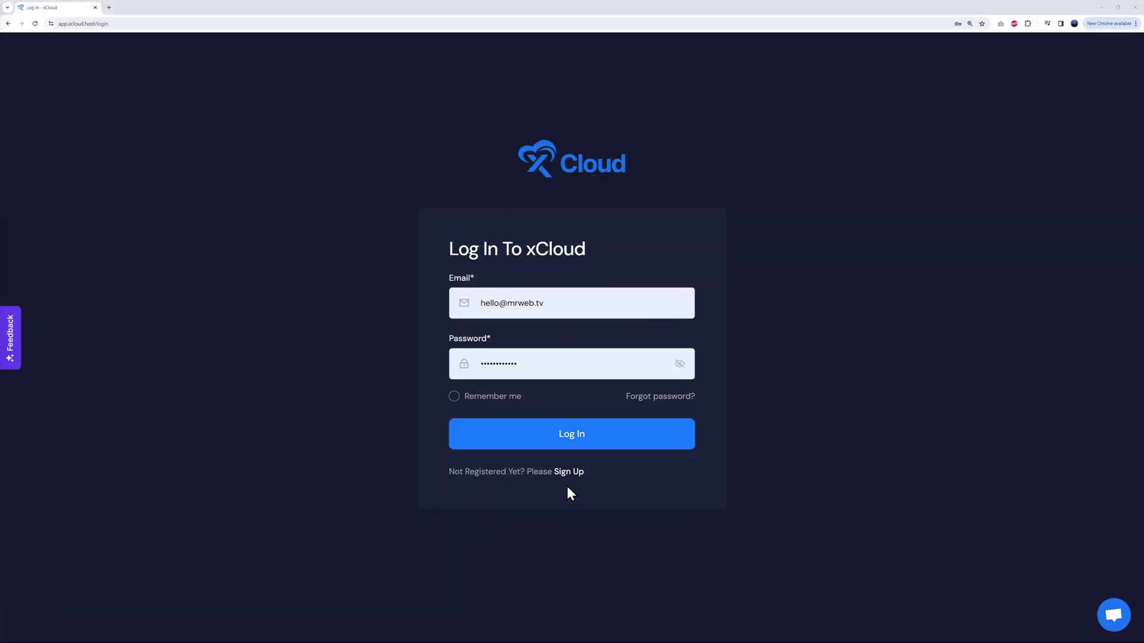
- Log in to xCloud with the prefilled account credentials and read the Free Trial Plan note on the dashboard
left_click(561, 442)
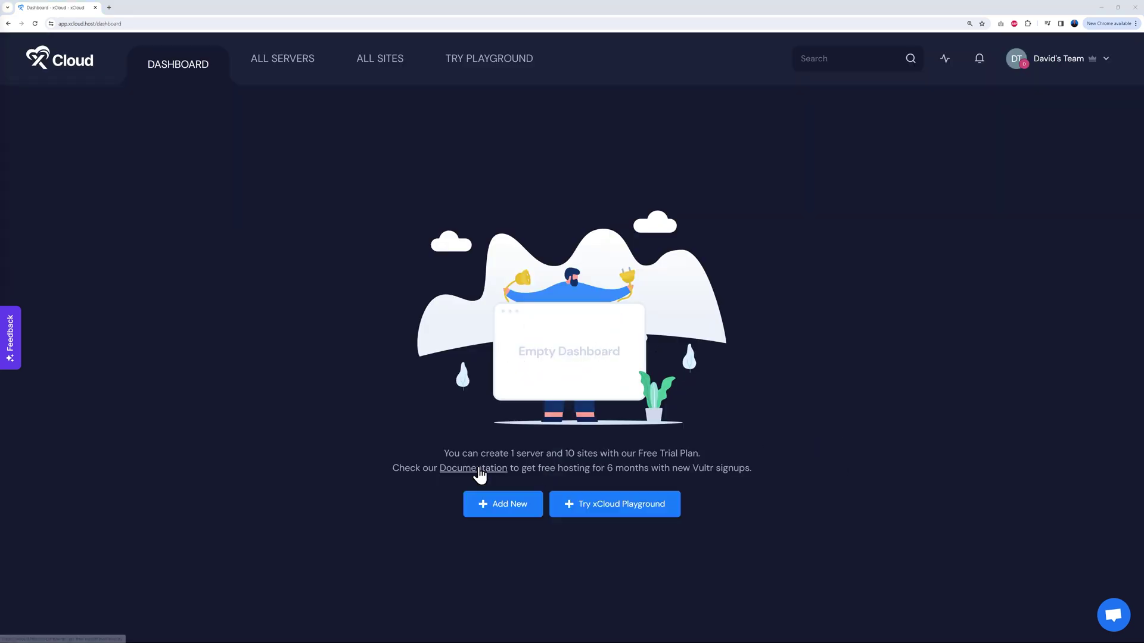
left_click_drag(444, 453, 699, 454)
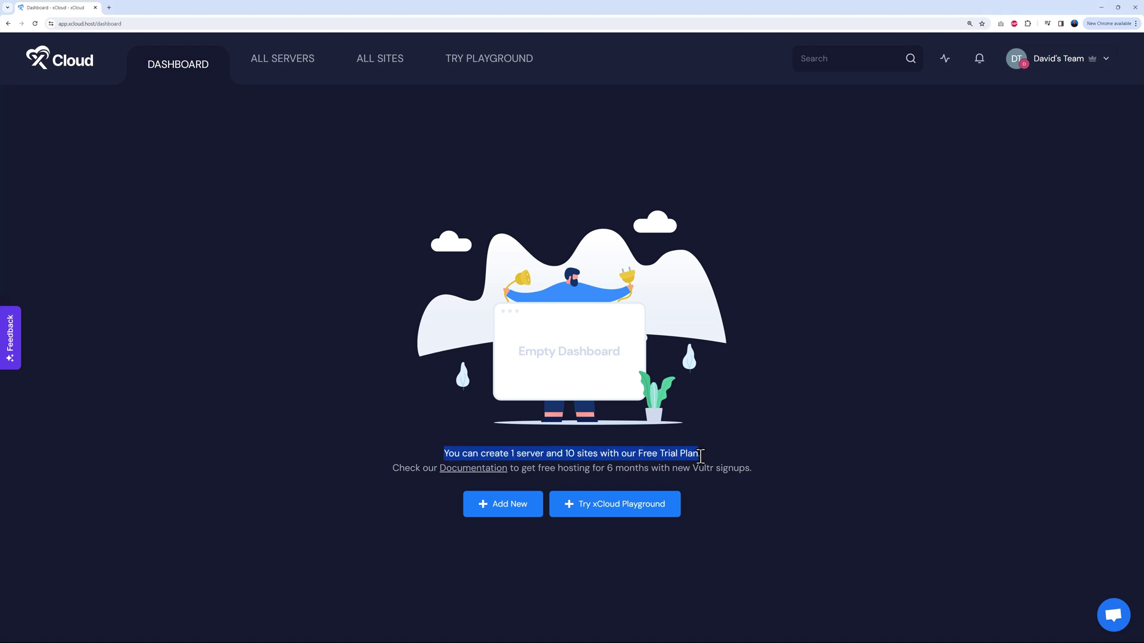
left_click(709, 455)
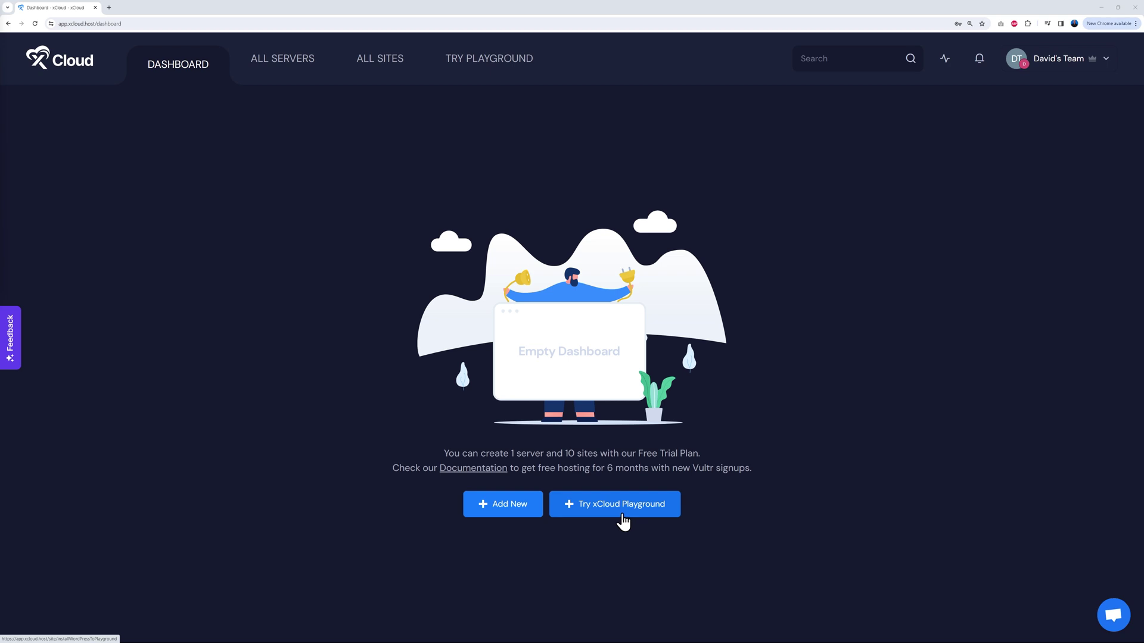
- Look through the xCloud Playground site creation form and return to the dashboard
left_click(621, 516)
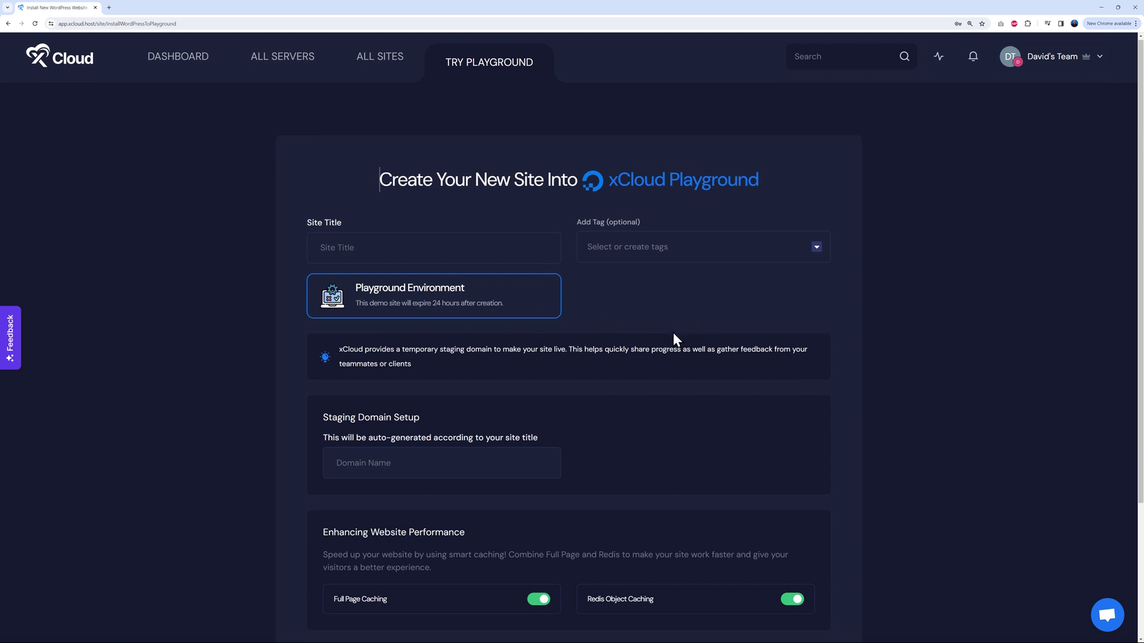
scroll(673, 334, "down", 3)
scroll(685, 438, "up", 3)
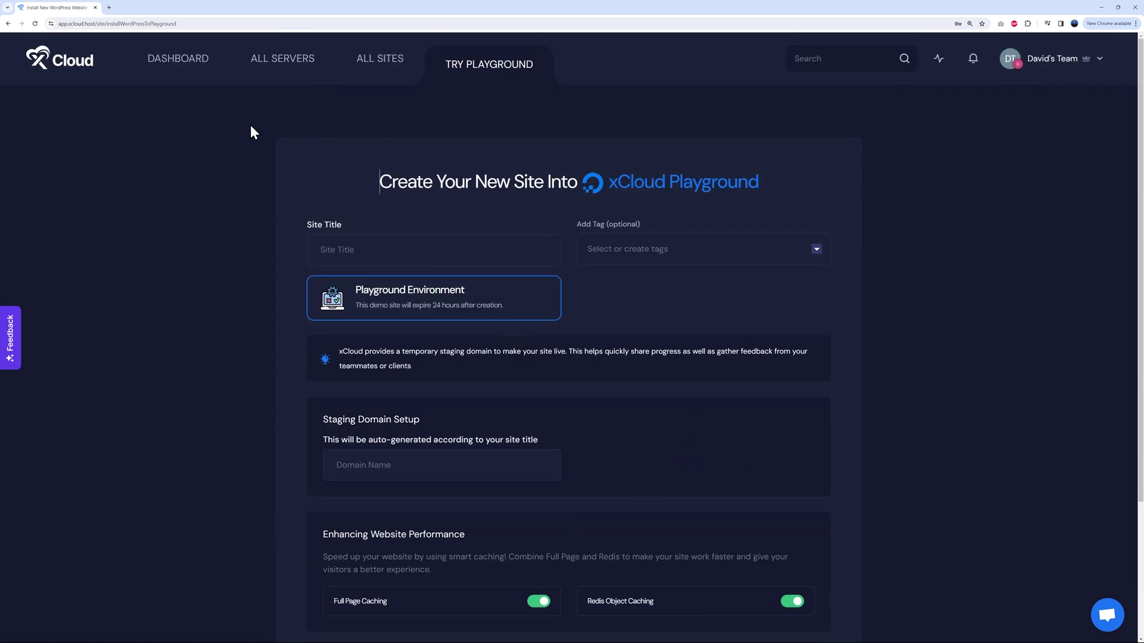
left_click(190, 70)
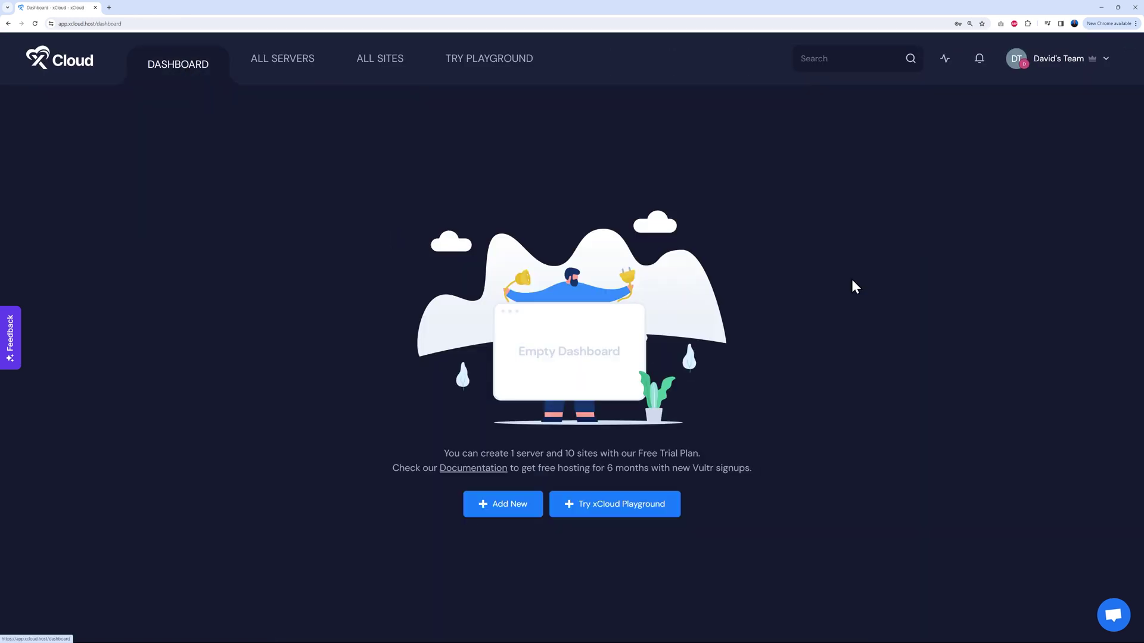
- Start adding a new server and choose linking a credit/debit card through Stripe as the payment method
left_click(500, 512)
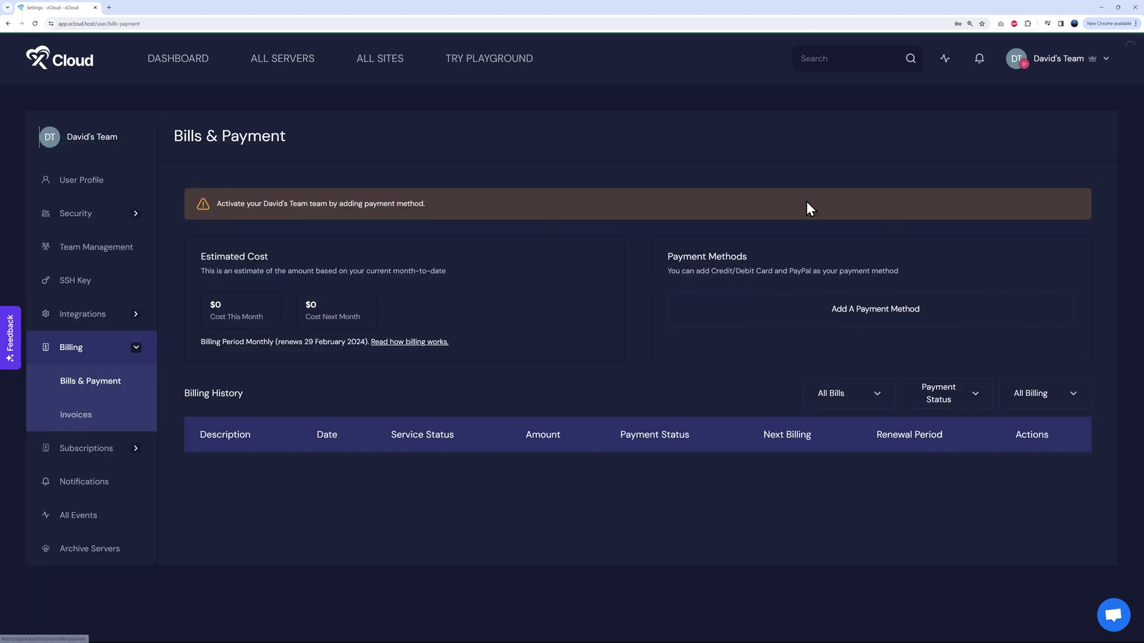
left_click(877, 314)
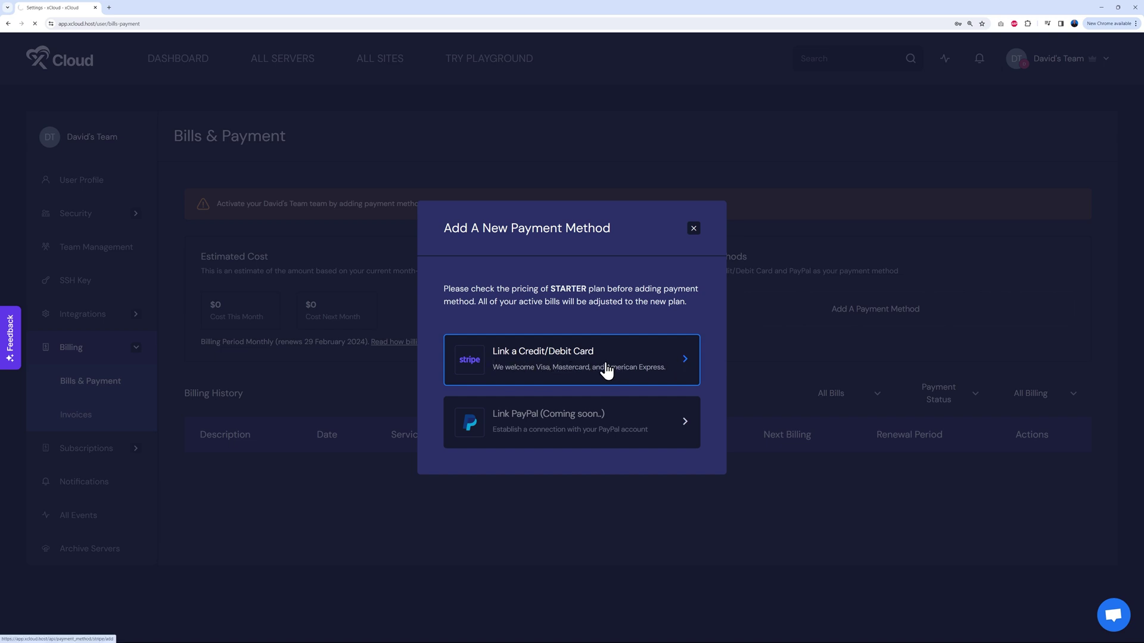
left_click(579, 368)
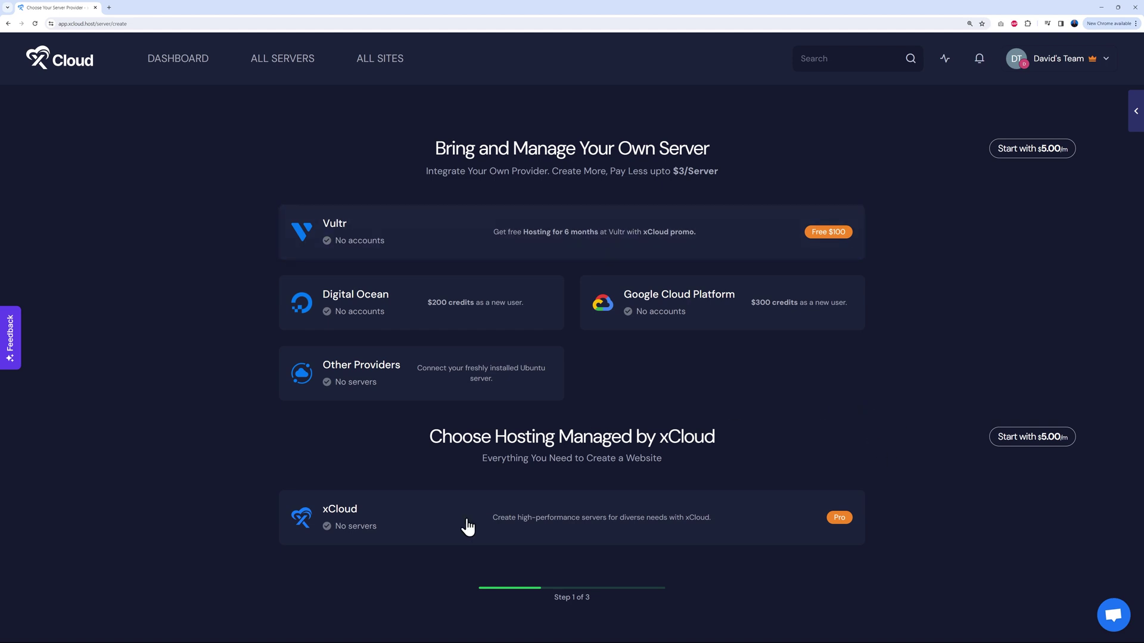
- Choose hosting managed by xCloud for the new server and name the server Mr Web
left_click(554, 530)
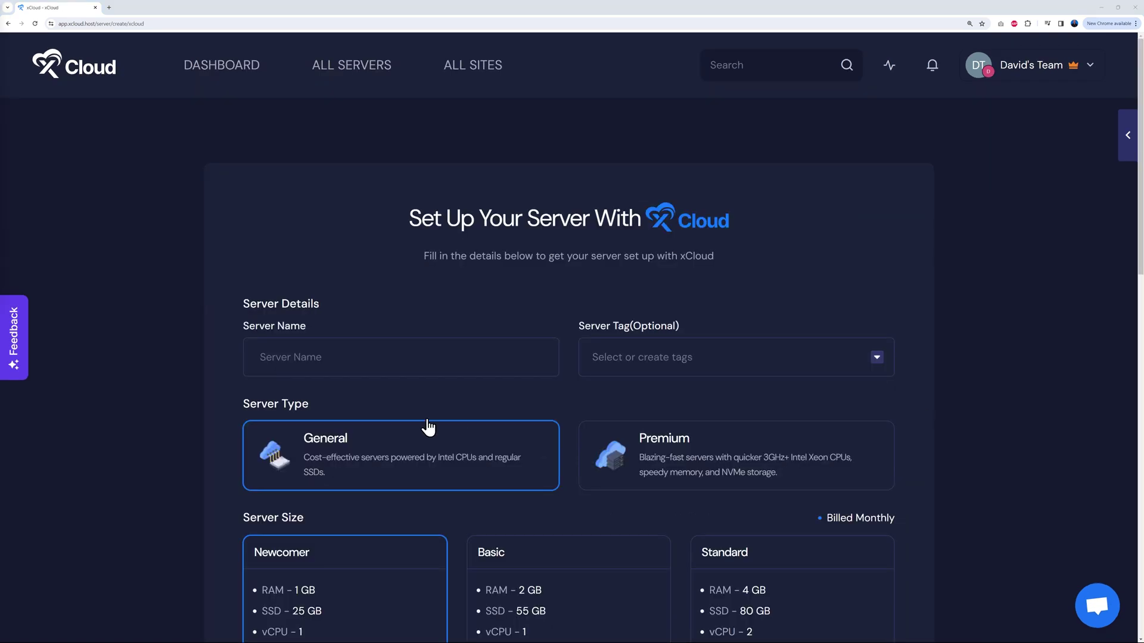
left_click(403, 367)
type("Mr Web")
- Compare the Premium server sizes with the General ones, ending on the General server type
scroll(963, 382, "down", 4)
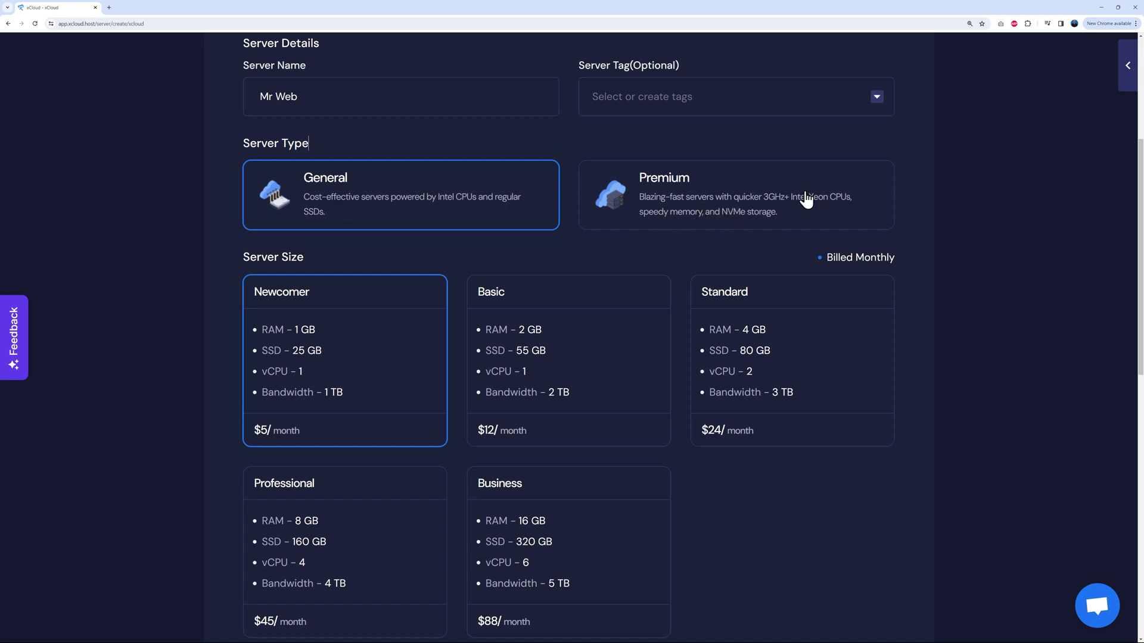
left_click(708, 206)
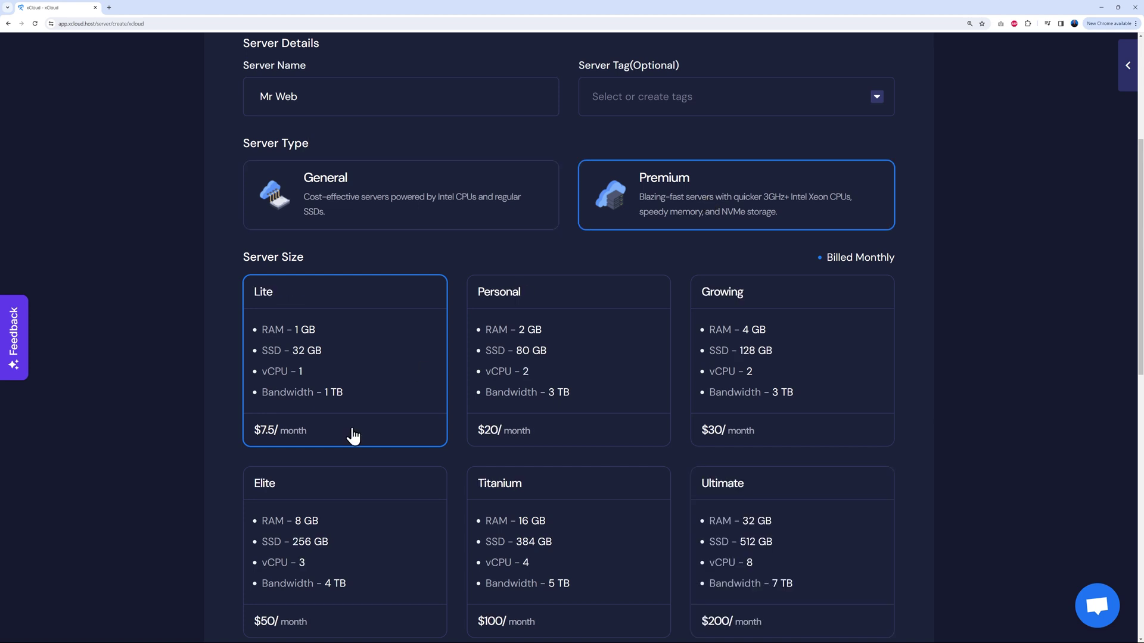
left_click(420, 215)
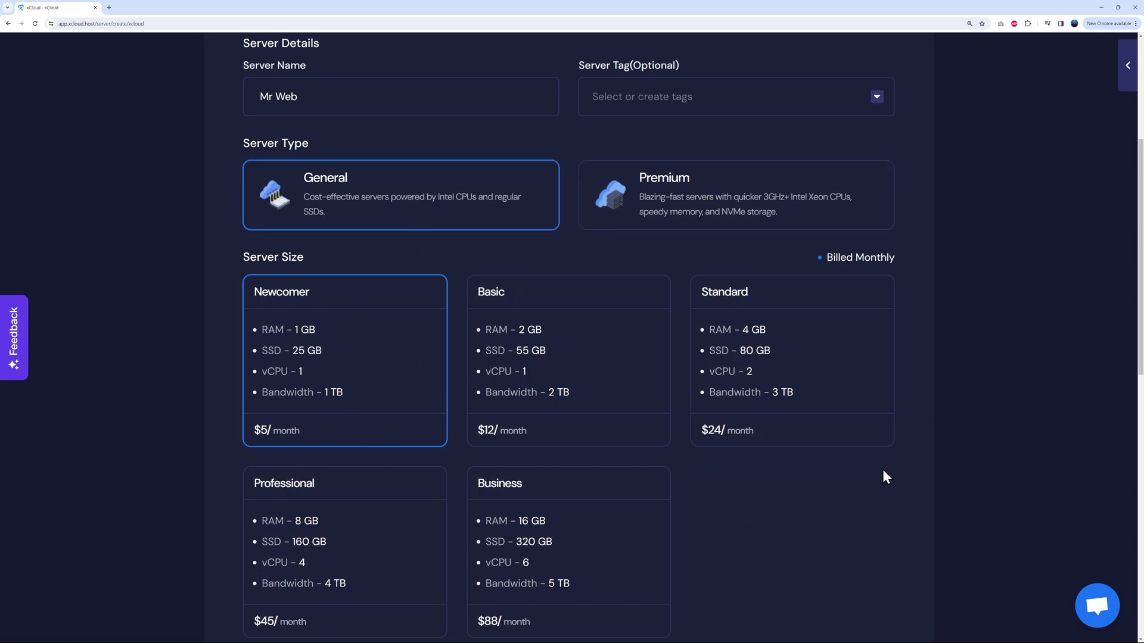
- Set the server region to the continent Europe and the location Manchester
scroll(887, 471, "down", 3)
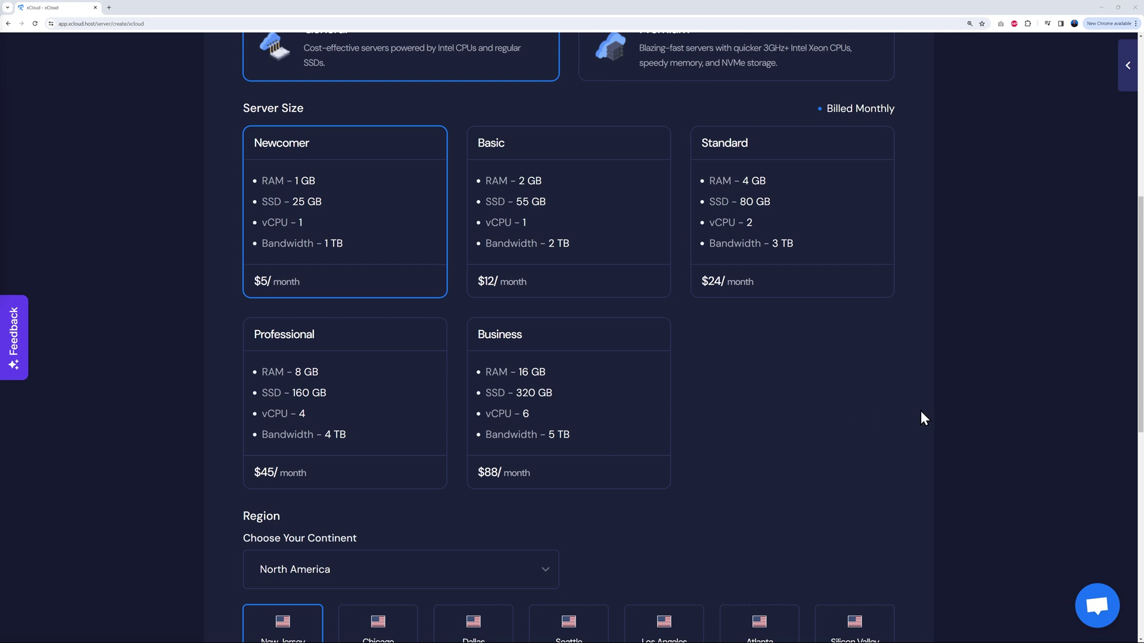
scroll(932, 387, "down", 6)
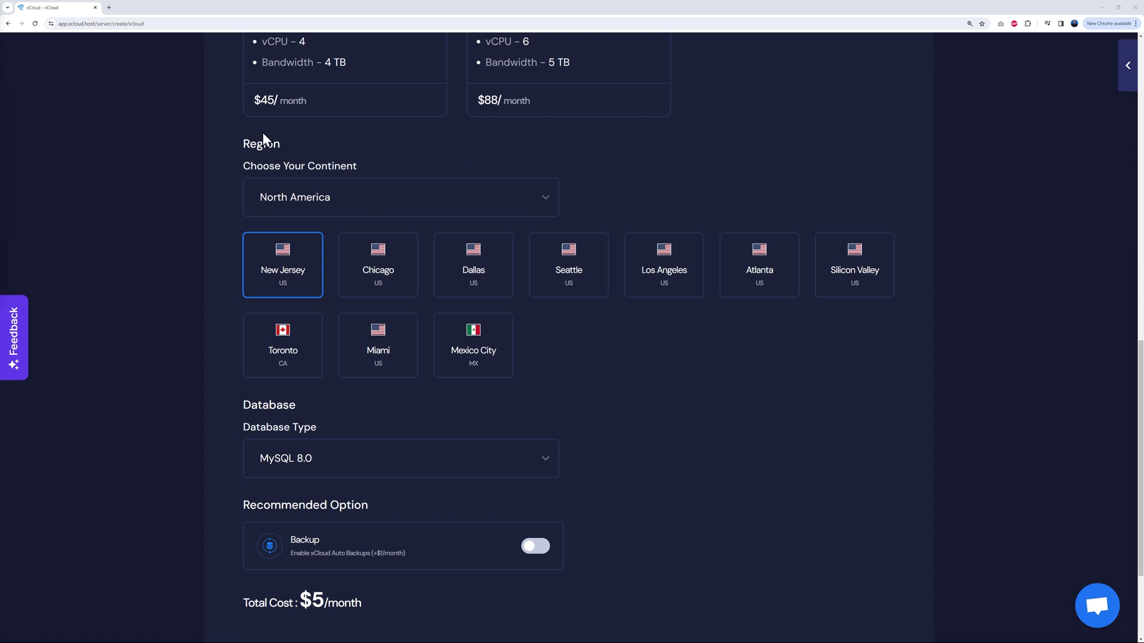
left_click(511, 197)
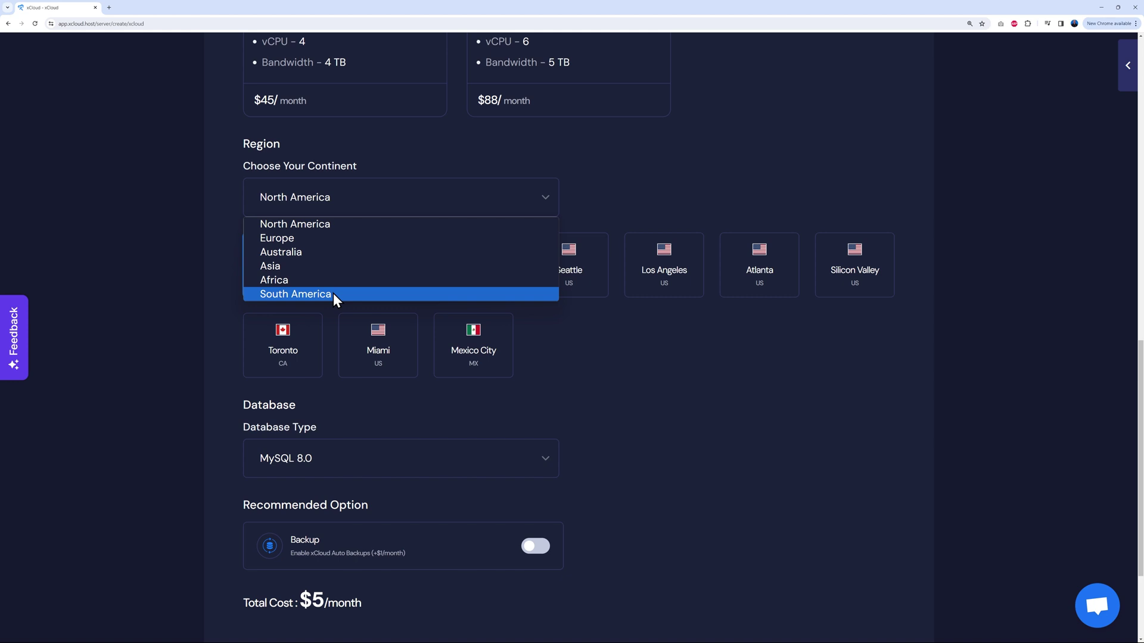
left_click(308, 245)
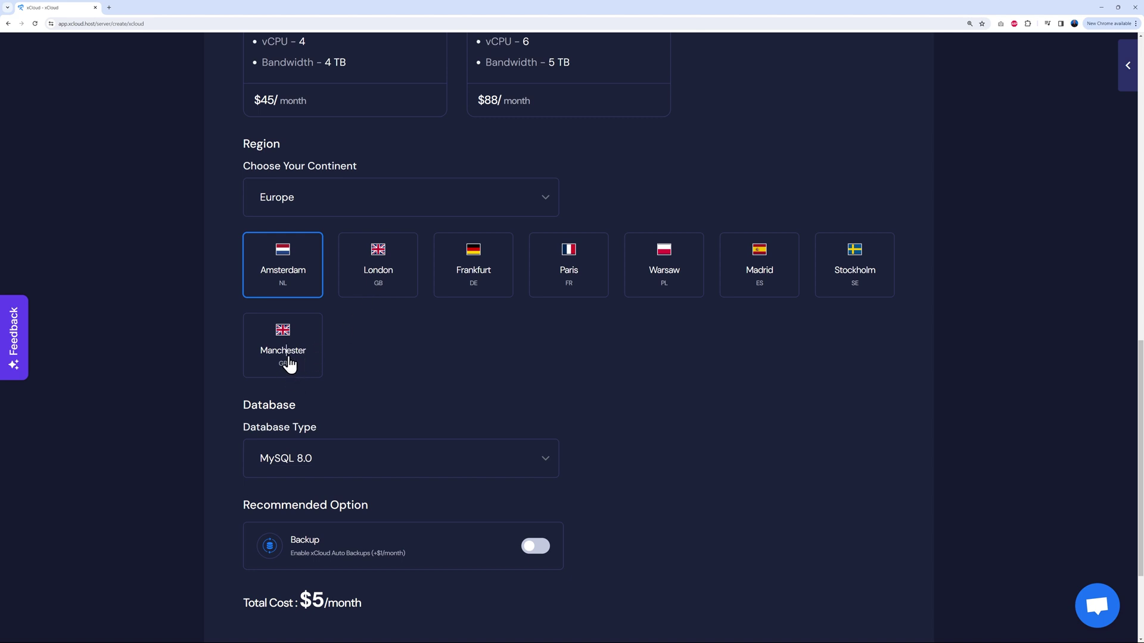
left_click(288, 366)
- Keep MySQL 8.0 as the database type, enable xCloud auto backups and submit the server setup
scroll(681, 384, "down", 3)
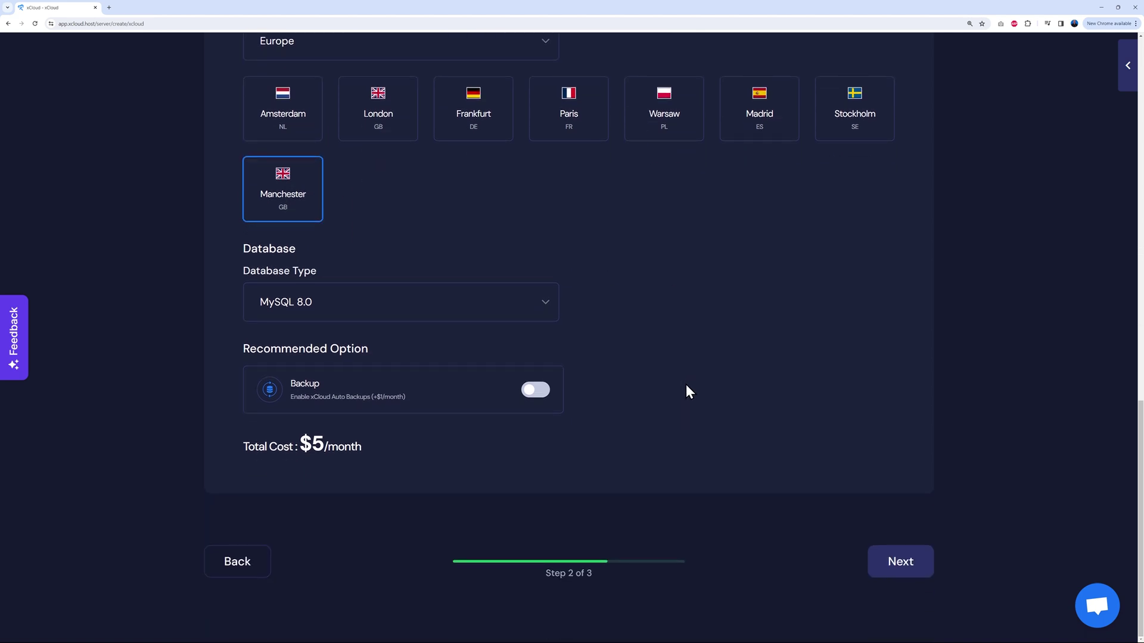
left_click(435, 313)
left_click(427, 309)
left_click(535, 392)
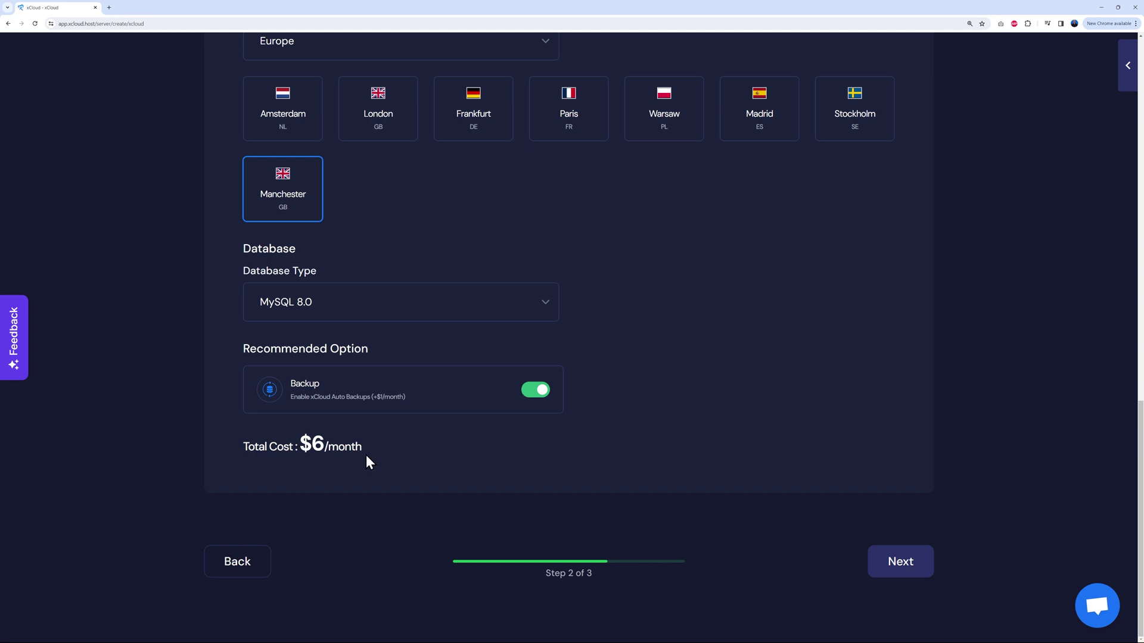
left_click(535, 391)
left_click(534, 391)
left_click(901, 563)
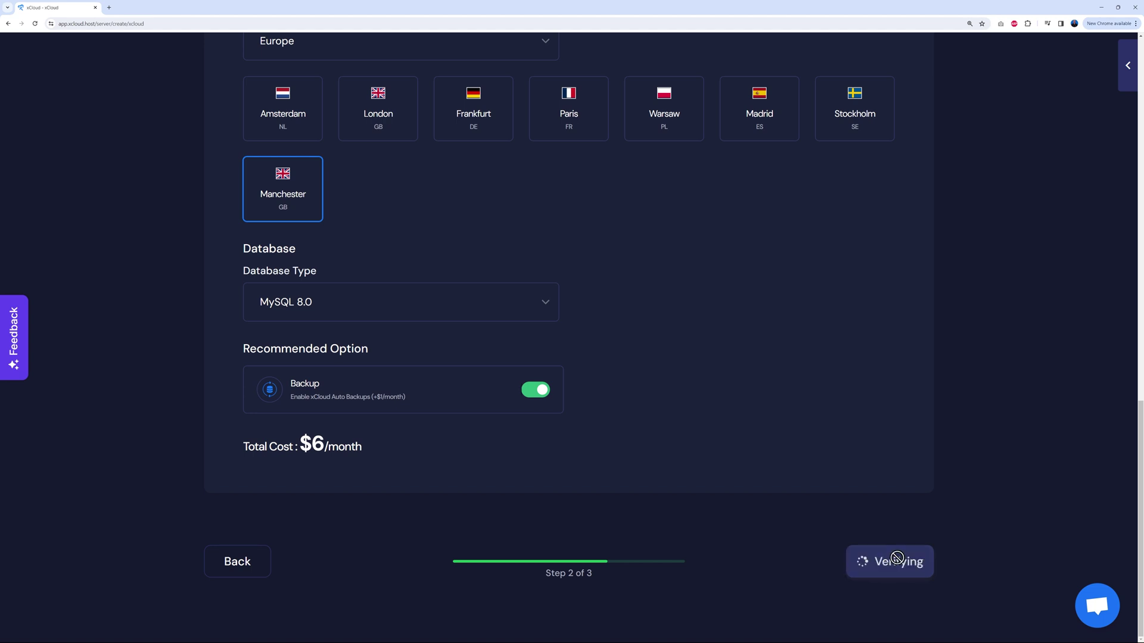
- Choose to install a new WordPress website on the Mr Web server
scroll(981, 388, "down", 1)
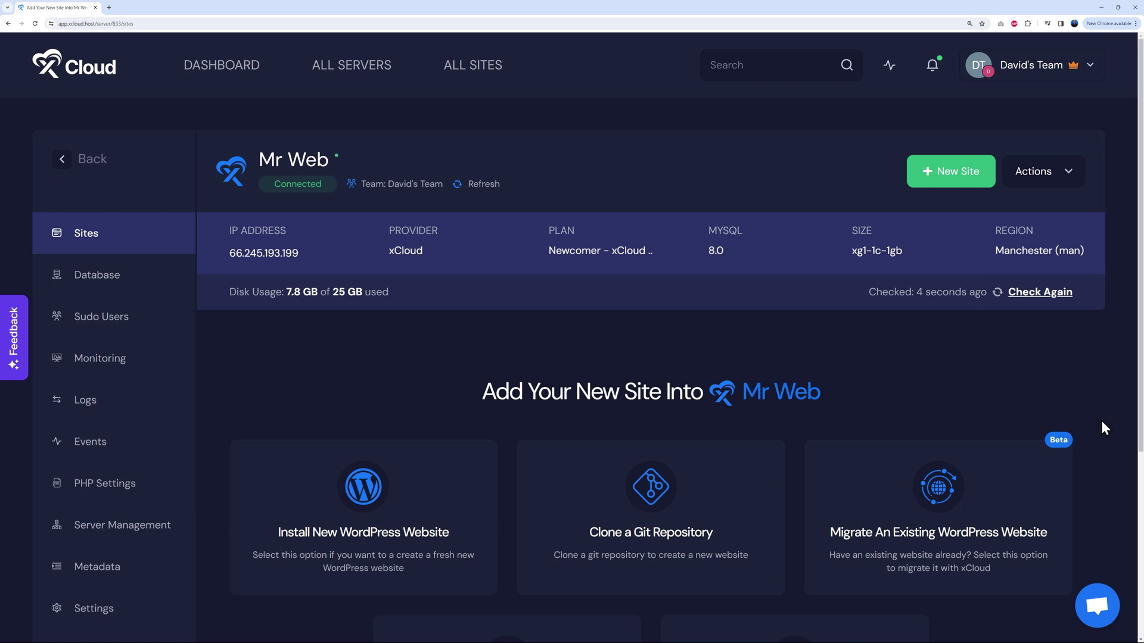
scroll(1093, 407, "down", 2)
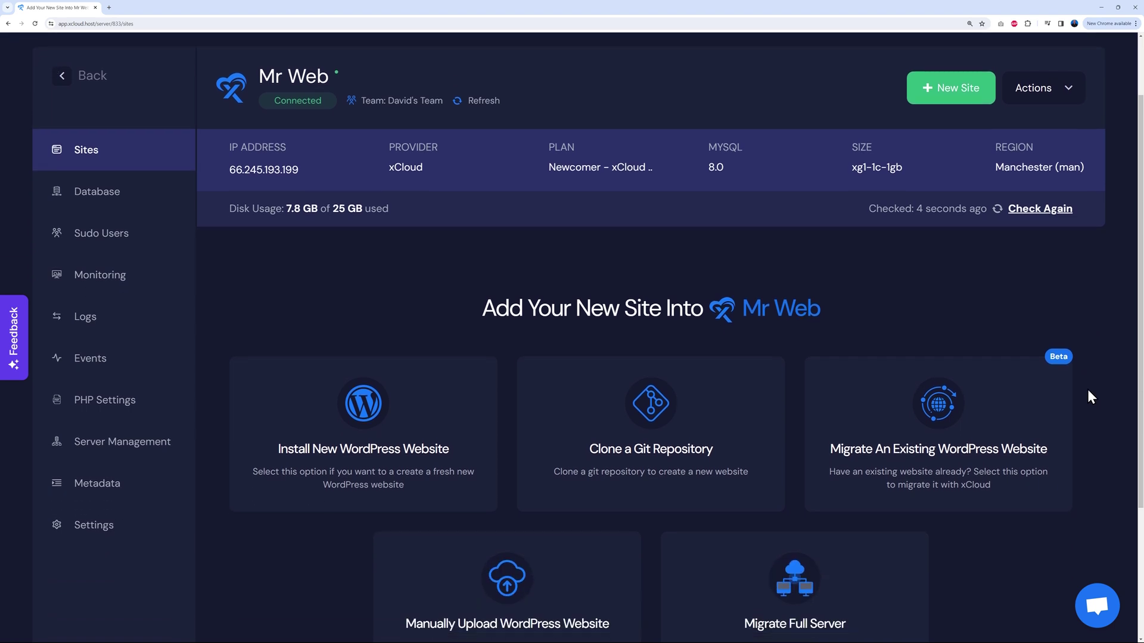
scroll(1090, 388, "down", 3)
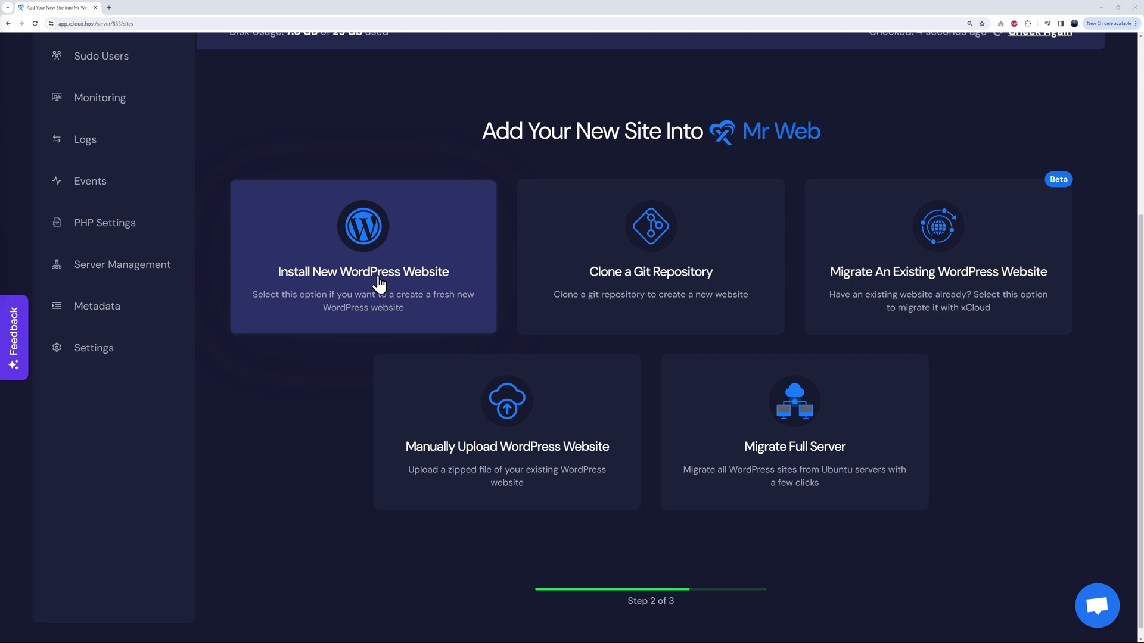
left_click(379, 284)
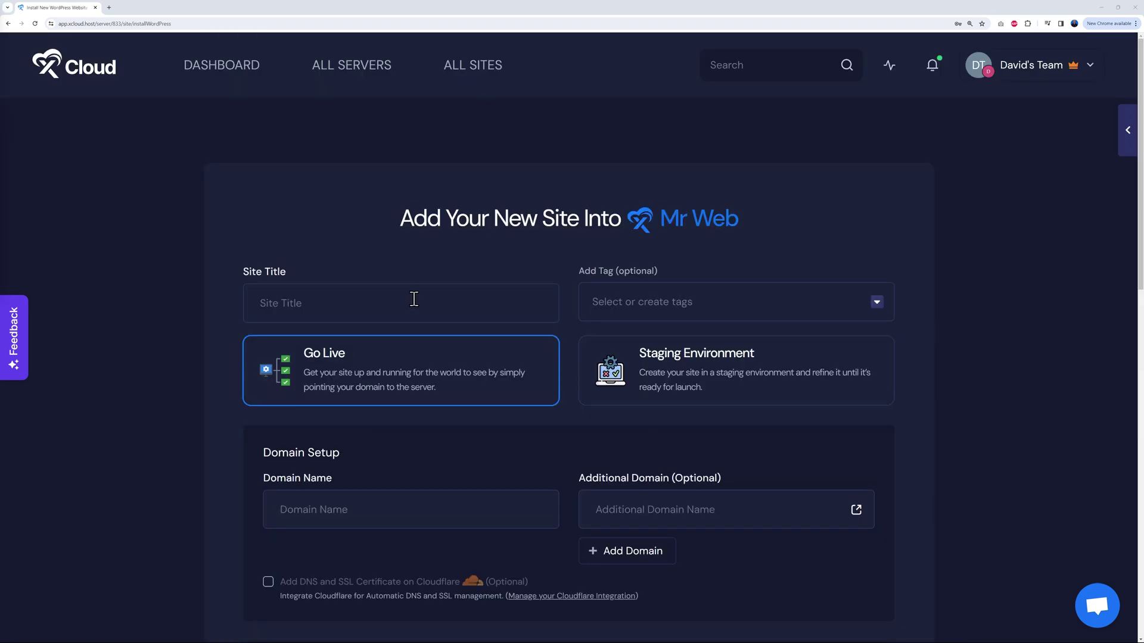
- Title the new site Mr Web and set its domain name to mrwebxcloud.online, keeping the Go Live option
left_click(407, 306)
type("Mr Web")
scroll(1003, 366, "down", 3)
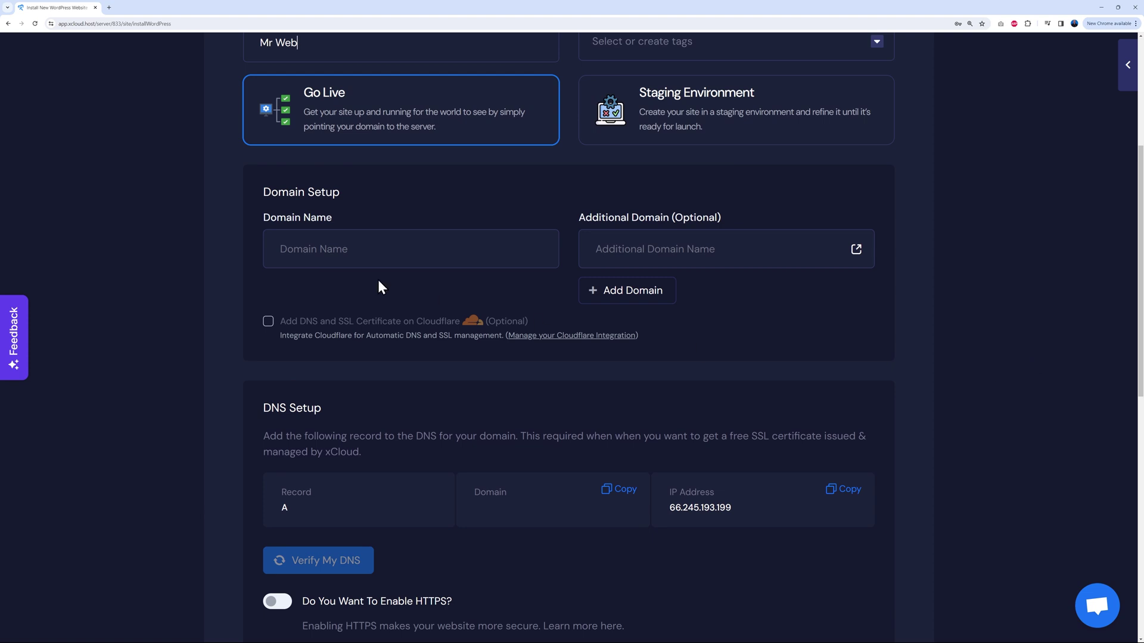
left_click(377, 254)
type("mrwebxcloud.online")
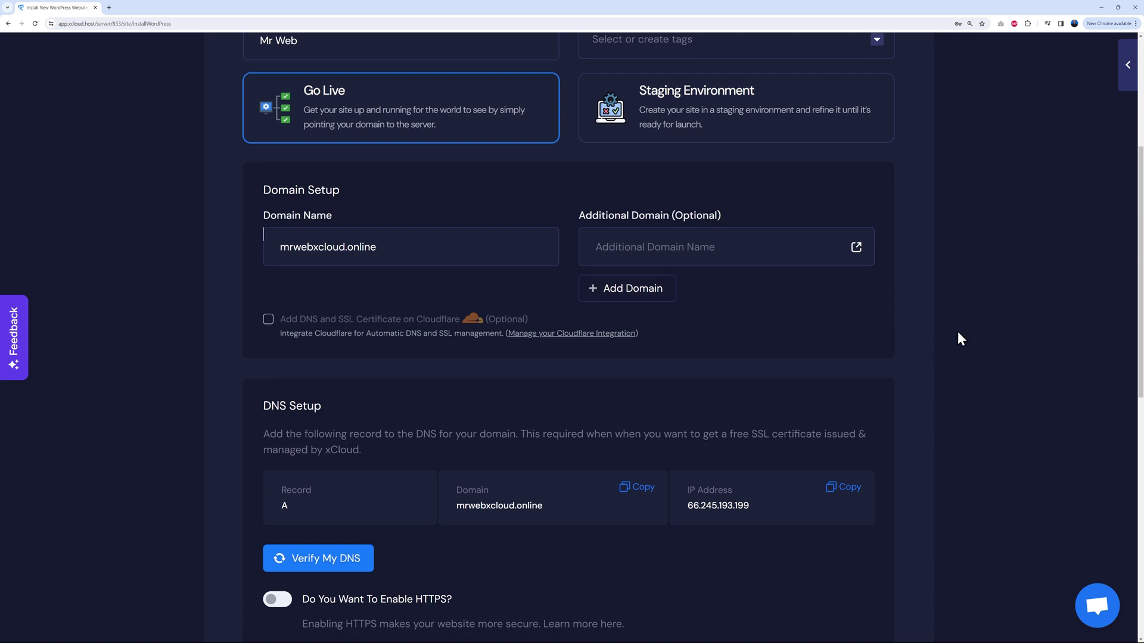
- In Hostinger's DNS settings, add an A record named mrwebxcloud.online pointing to 66.245.193.199 with a TTL of 60
scroll(958, 337, "down", 3)
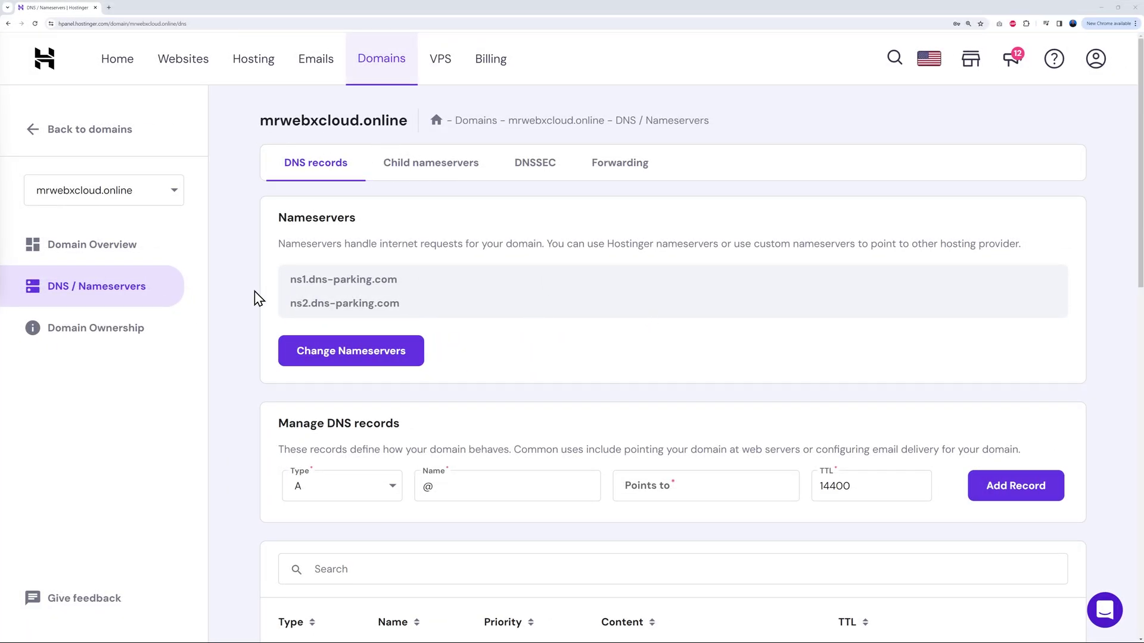
scroll(629, 310, "down", 3)
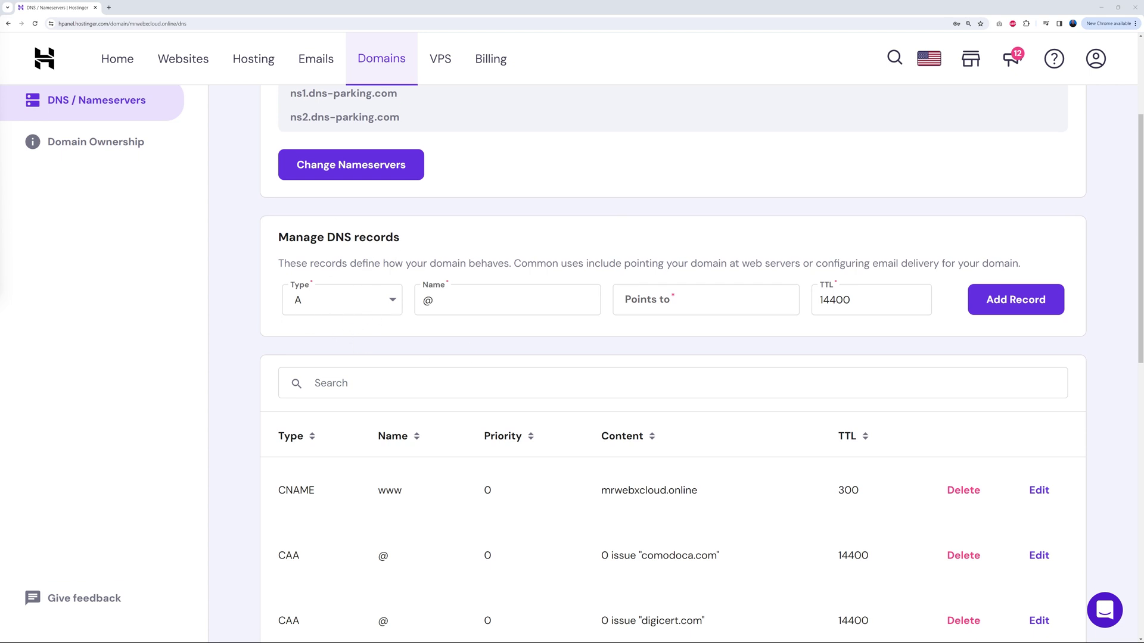
double_click(510, 306)
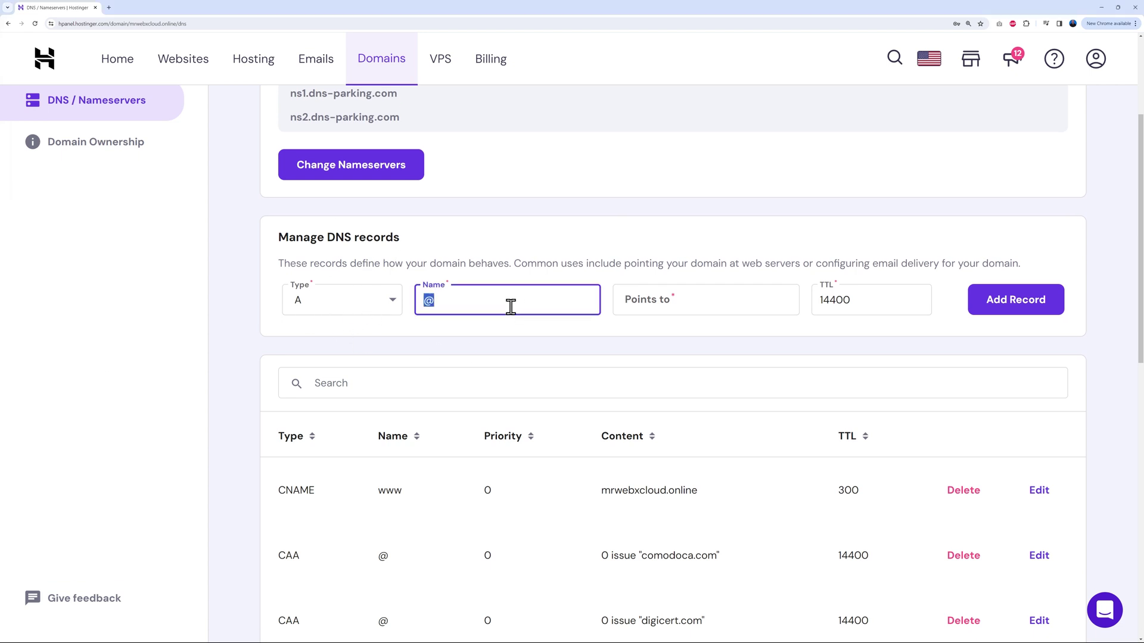
type("mrwebxcloud.online")
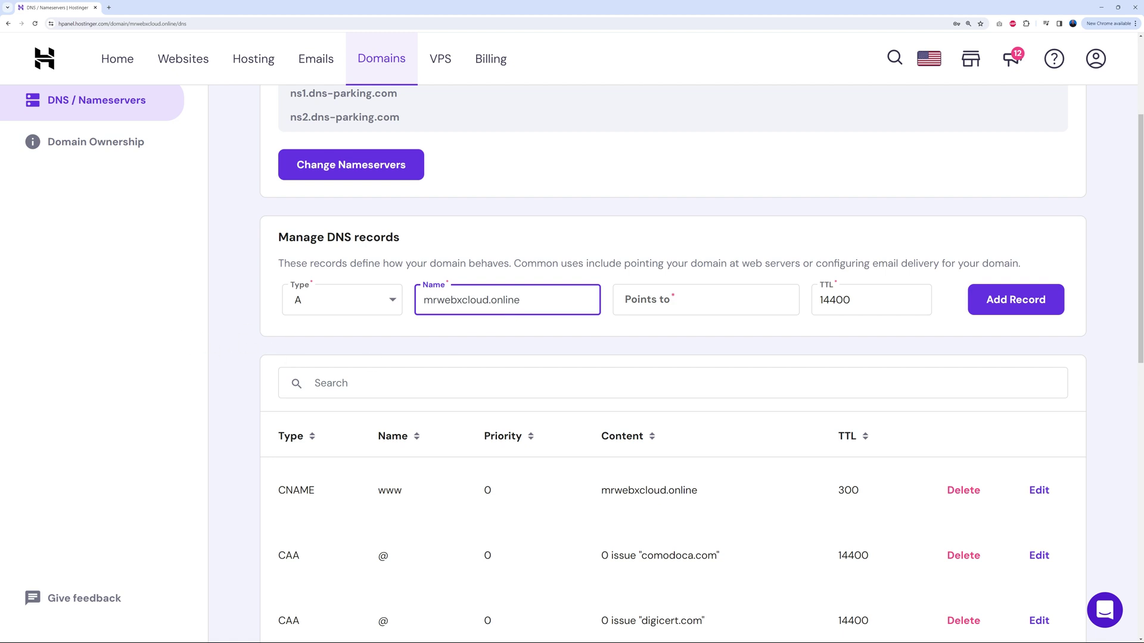
left_click(689, 306)
type("66.245.193.199")
double_click(842, 299)
type("6")
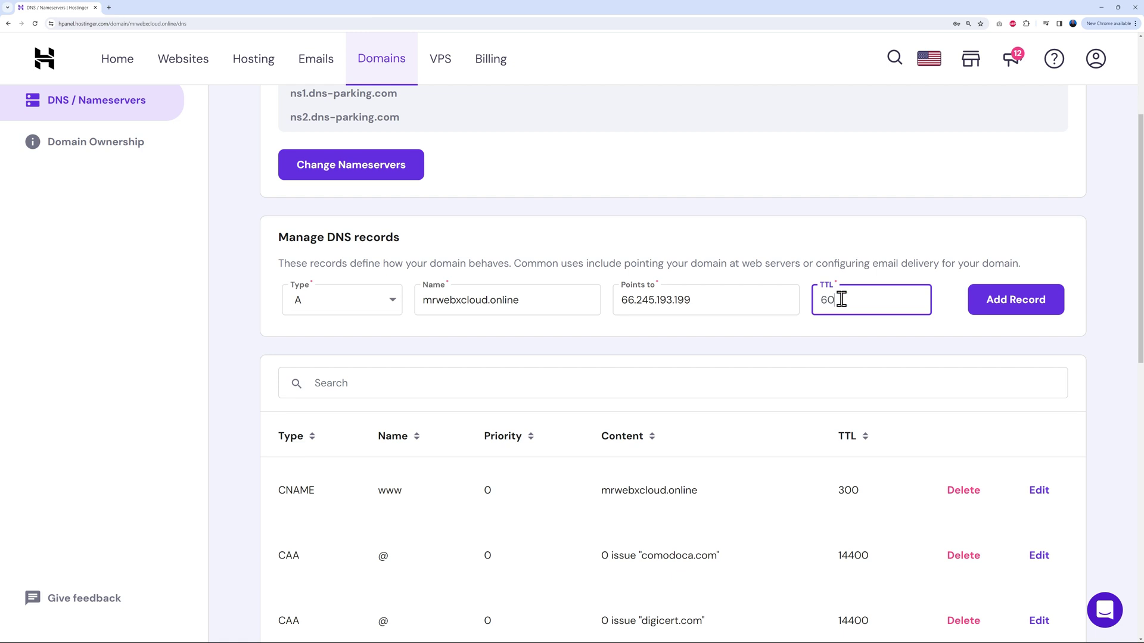
left_click(1014, 310)
- Back in xCloud, verify the domain's DNS and enable HTTPS with the free SSL certificate managed by xCloud
scroll(1108, 375, "down", 8)
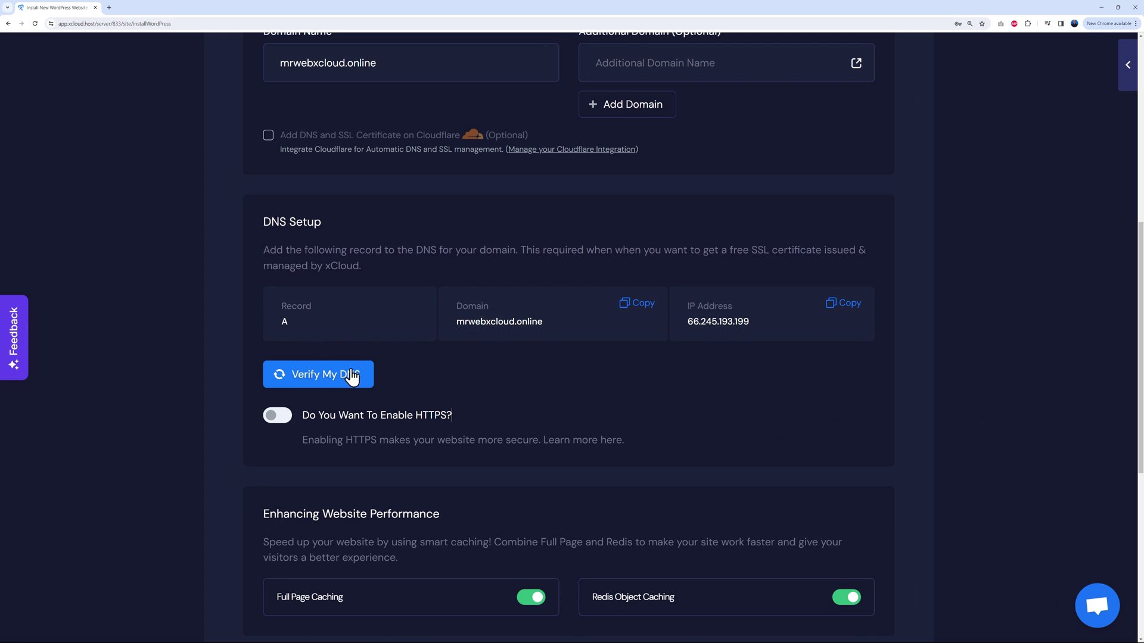
left_click(328, 387)
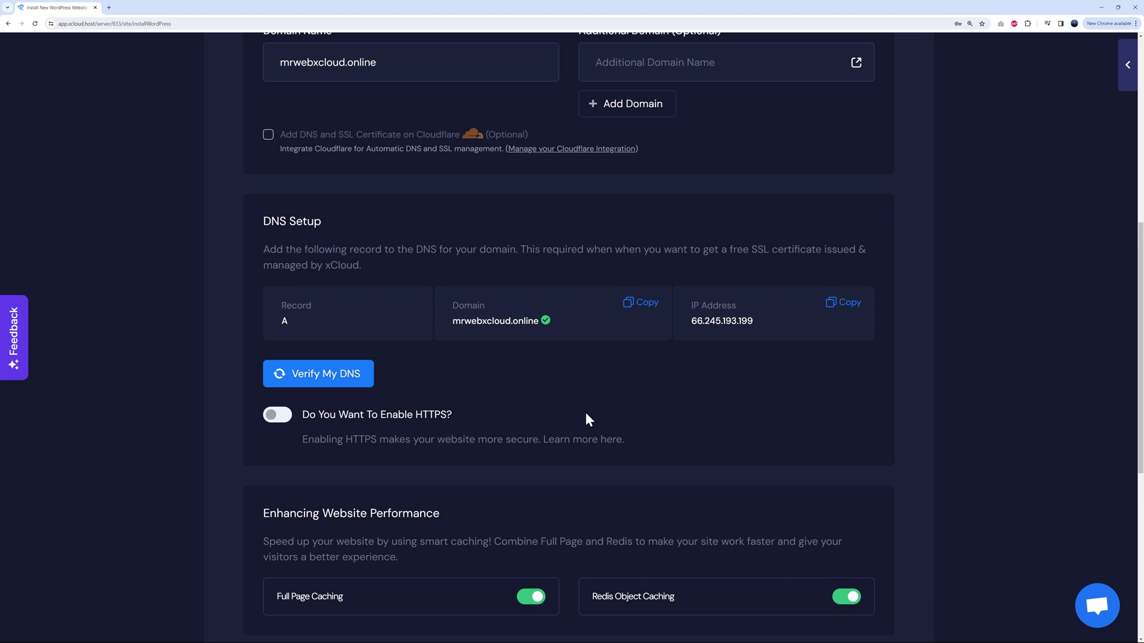
left_click(284, 420)
scroll(616, 421, "down", 2)
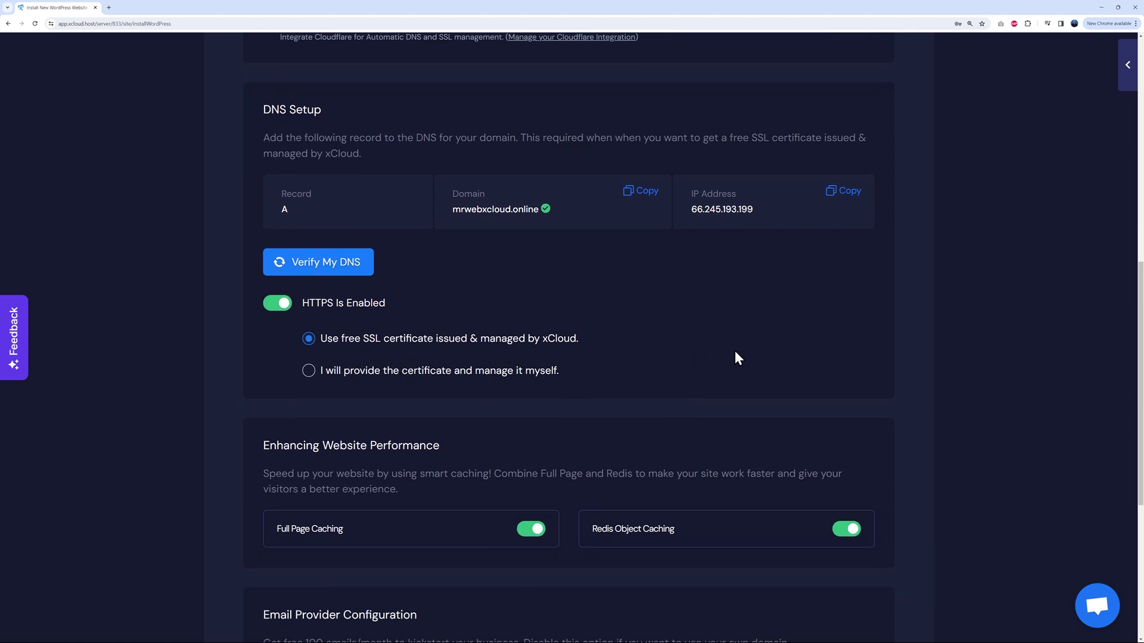
- Keep Full Page Caching, Redis Object Caching and the xCloud managed email service enabled, and submit the site setup
scroll(952, 352, "down", 4)
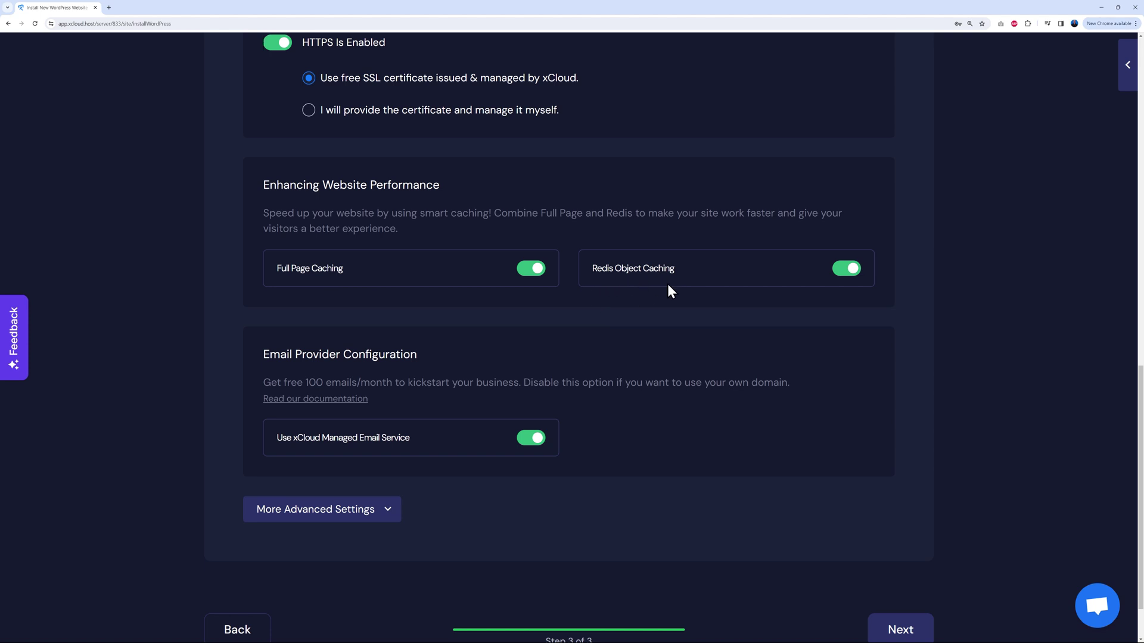
scroll(577, 501, "down", 1)
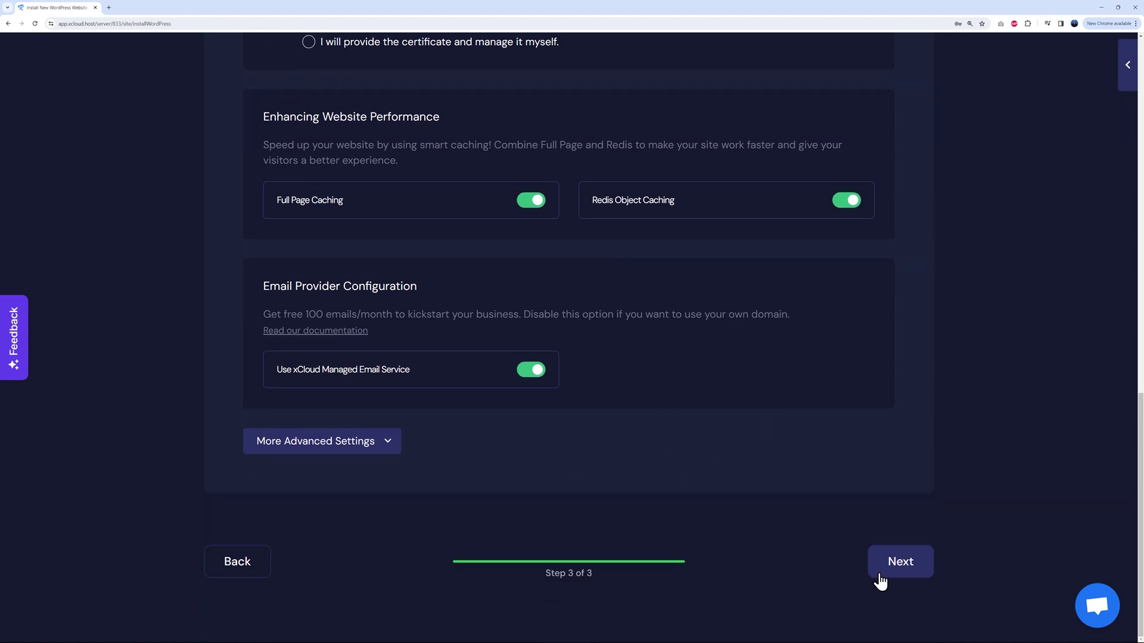
left_click(899, 569)
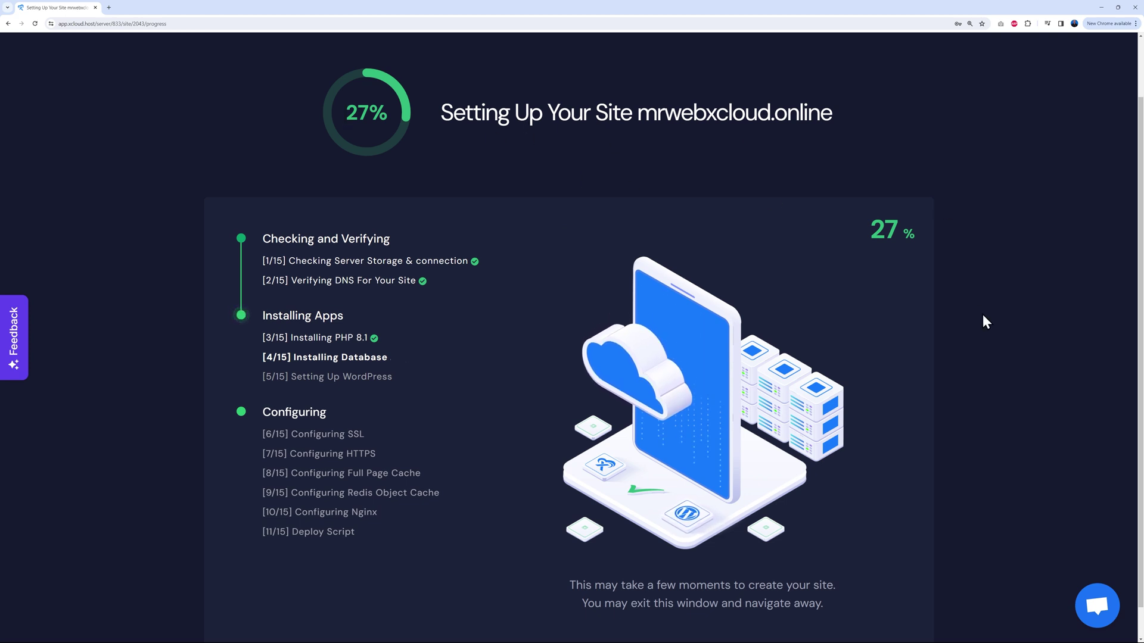
- Open mrwebxcloud.online in a separate tab and look over the default WordPress homepage
scroll(840, 324, "down", 1)
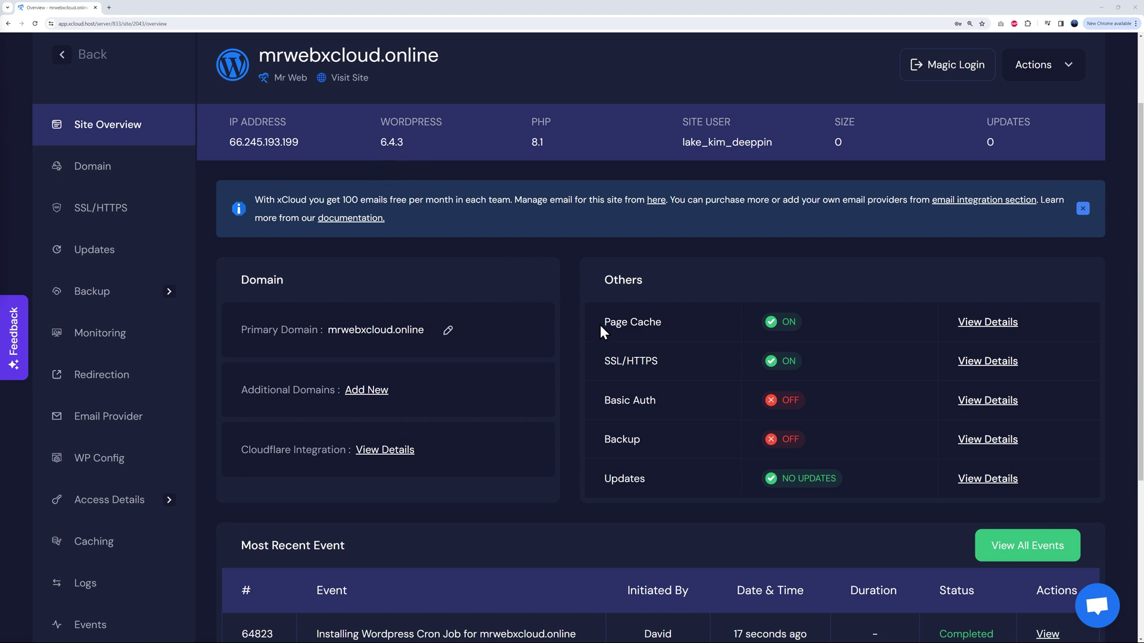
right_click(360, 337)
left_click(382, 342)
left_click(146, 16)
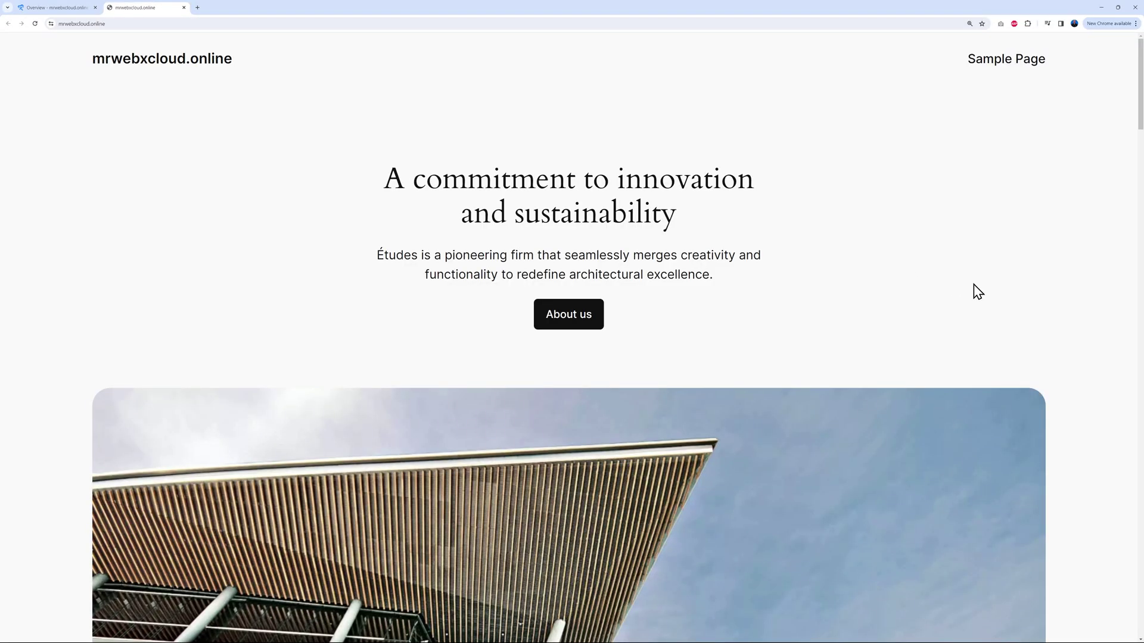
scroll(1000, 317, "down", 13)
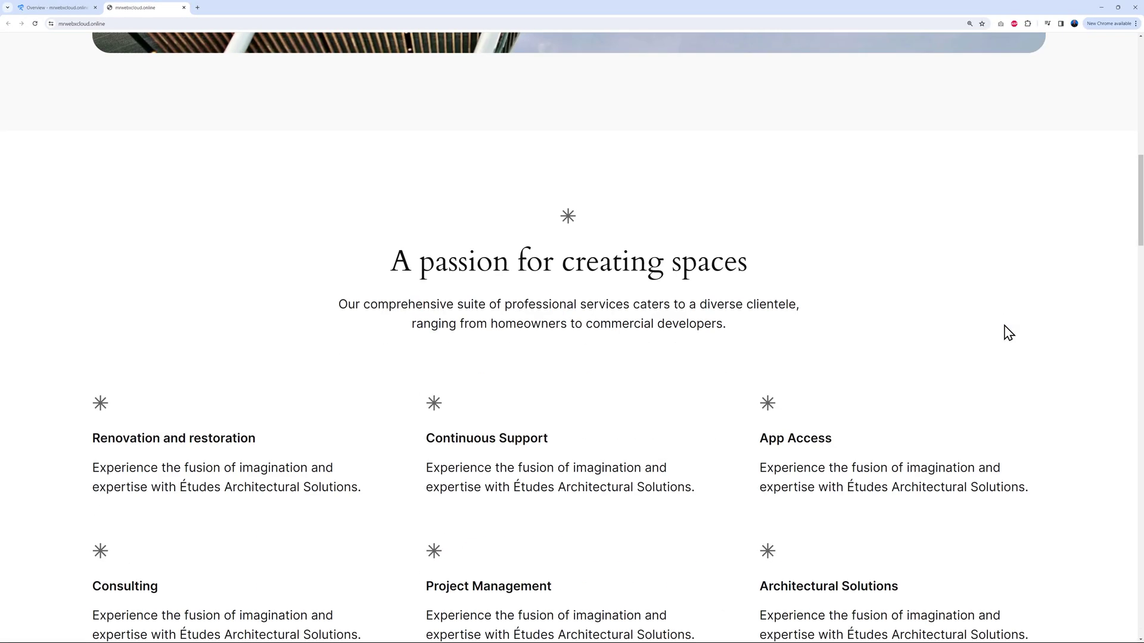
scroll(1004, 326, "up", 2)
scroll(1004, 326, "up", 10)
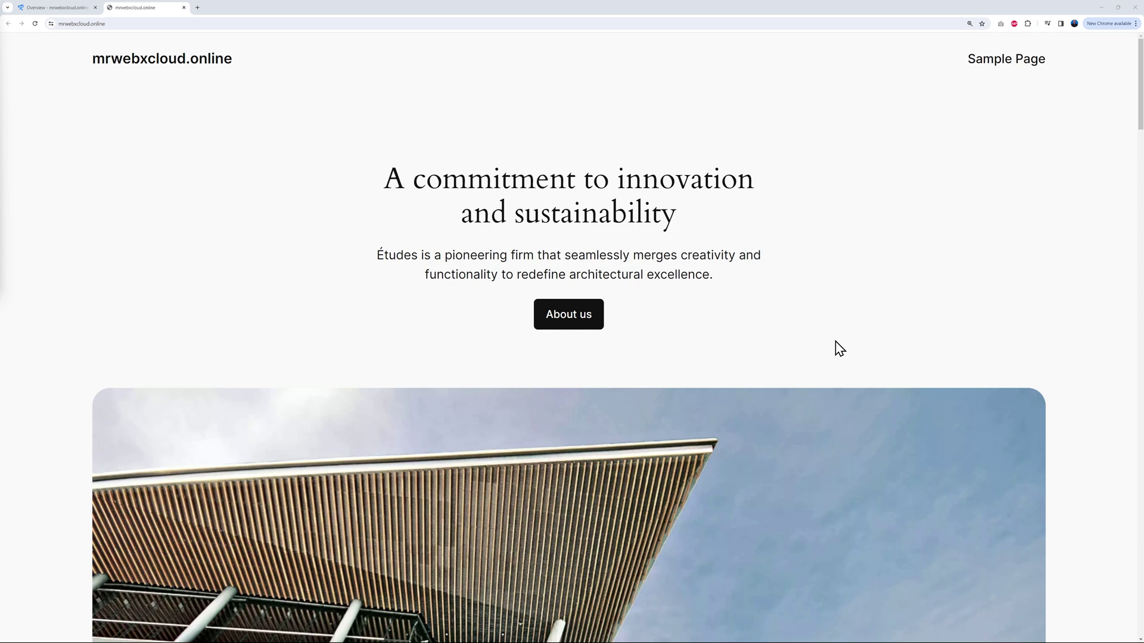
- Return to the xCloud site overview and enter the WordPress dashboard with Magic Login
left_click(283, 185)
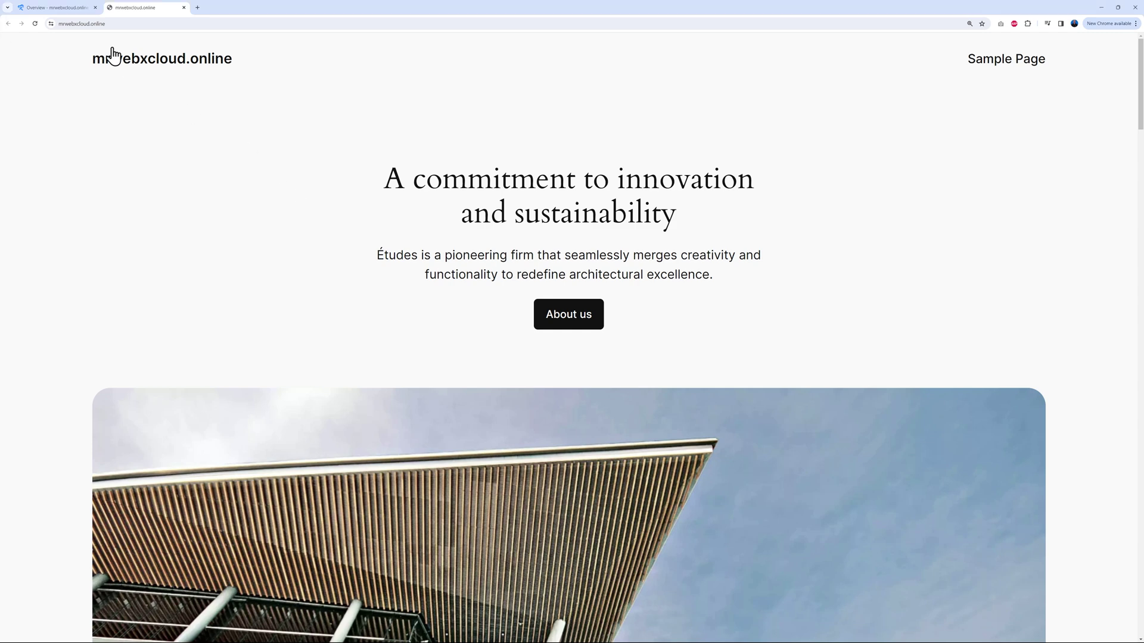
left_click(45, 8)
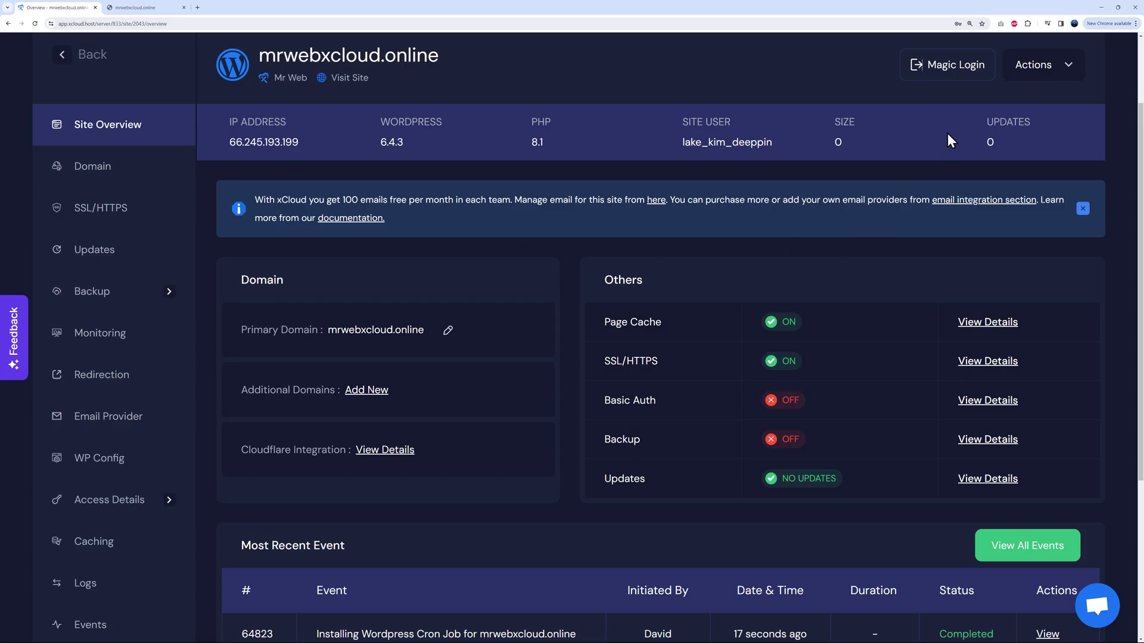
left_click(949, 76)
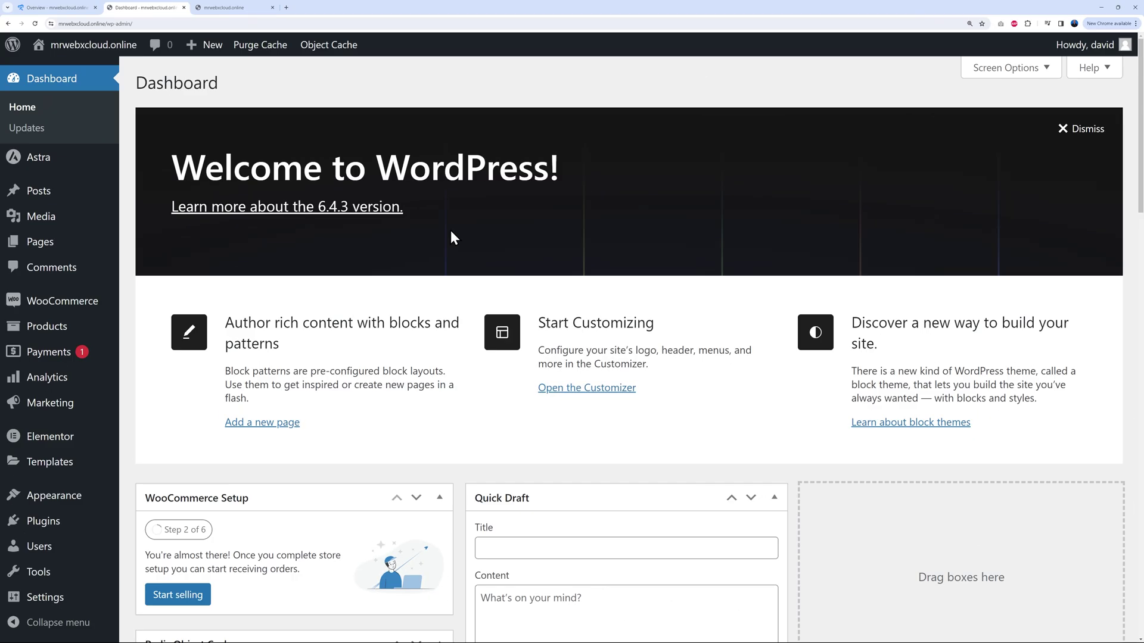
- Reload the live mrwebxcloud.online site and look through the updated homepage
left_click(228, 9)
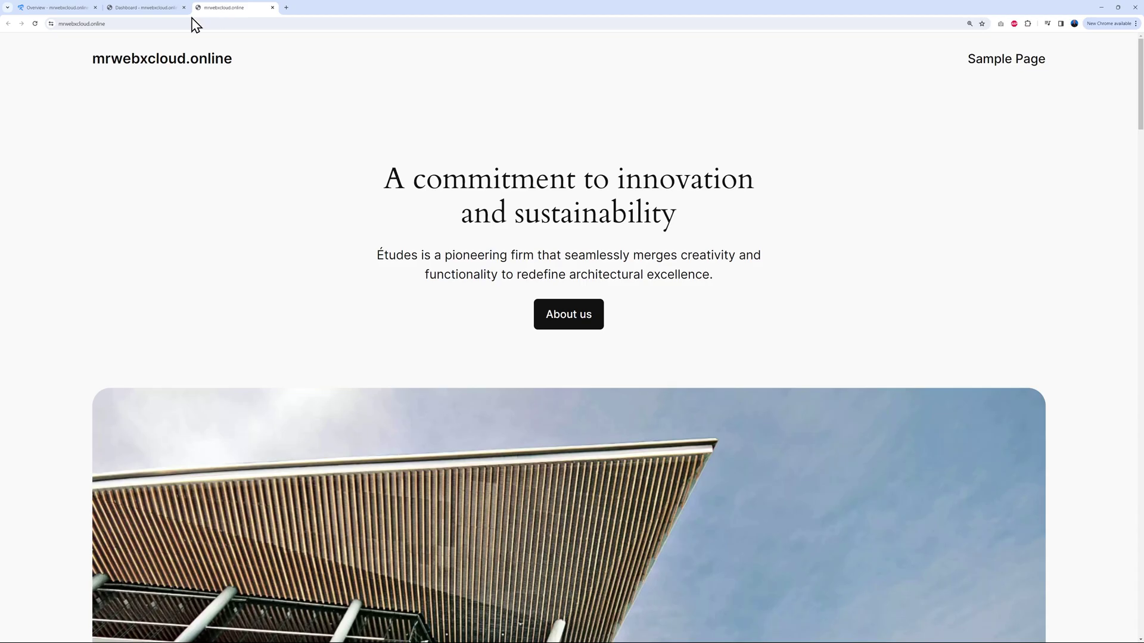
left_click(35, 23)
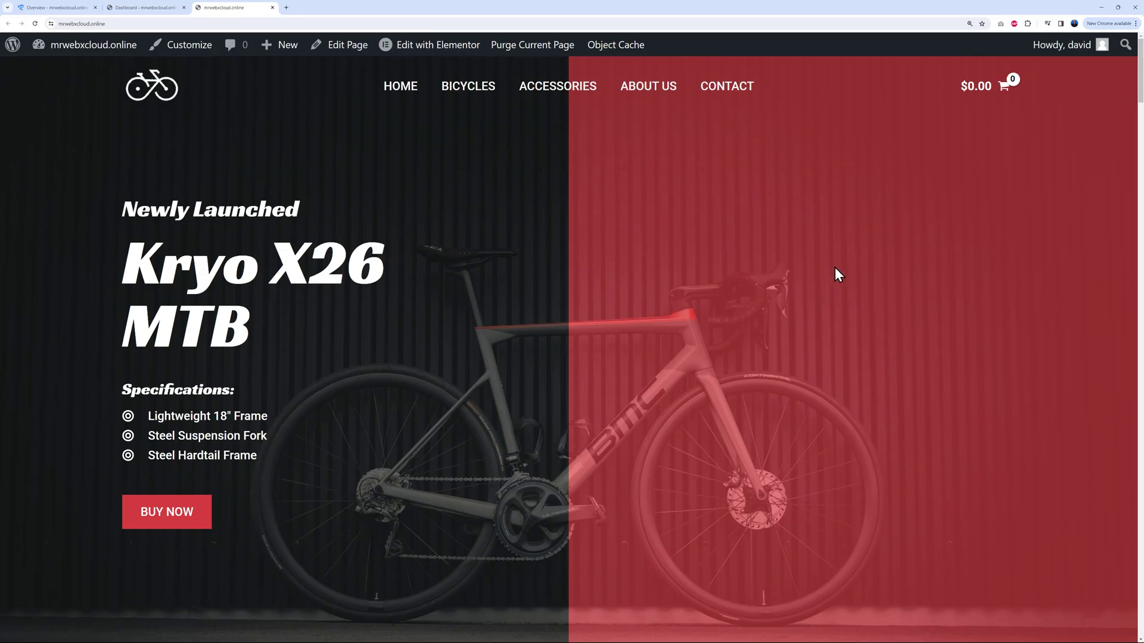
scroll(835, 267, "down", 1)
scroll(836, 267, "down", 5)
scroll(833, 268, "up", 6)
left_click(153, 23)
key("ctrl+c")
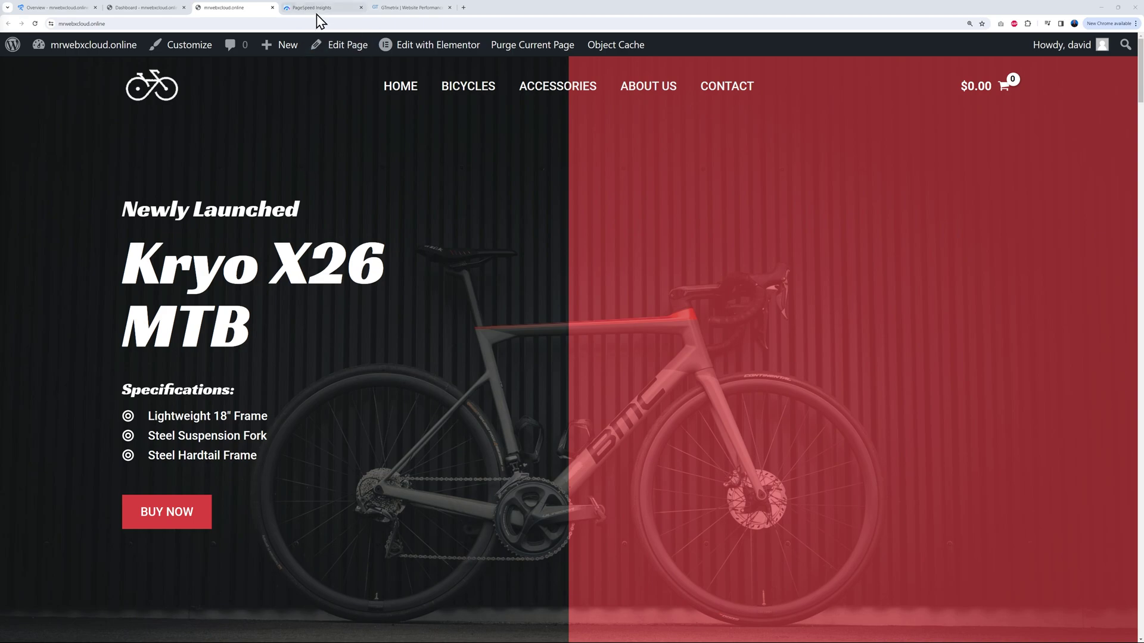
left_click(316, 8)
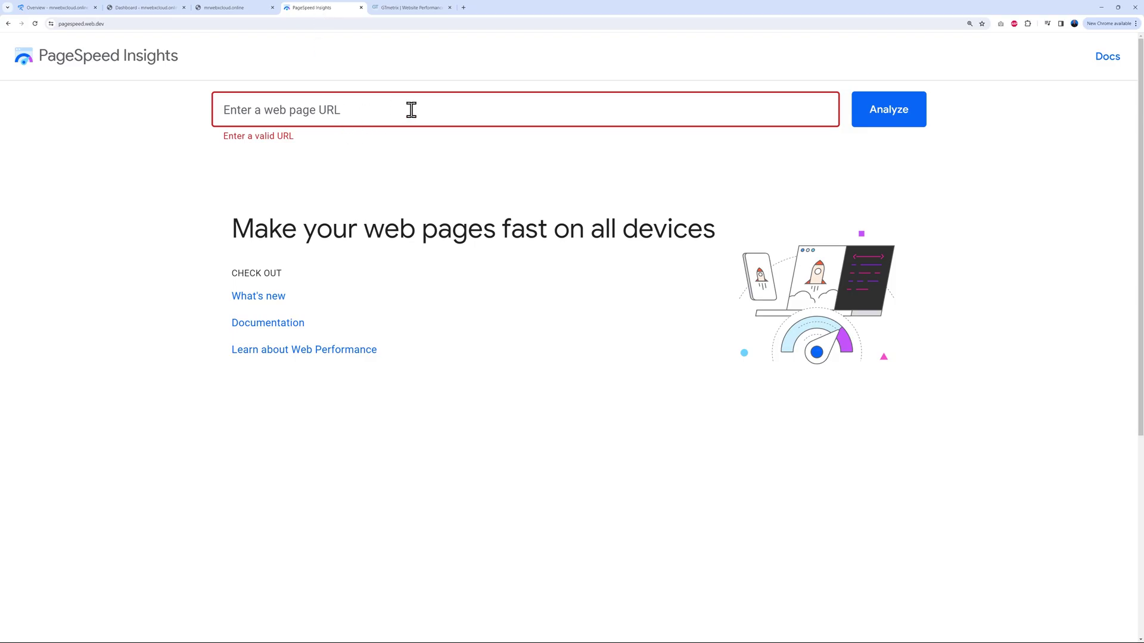
left_click(383, 118)
key("ctrl+v")
left_click(886, 115)
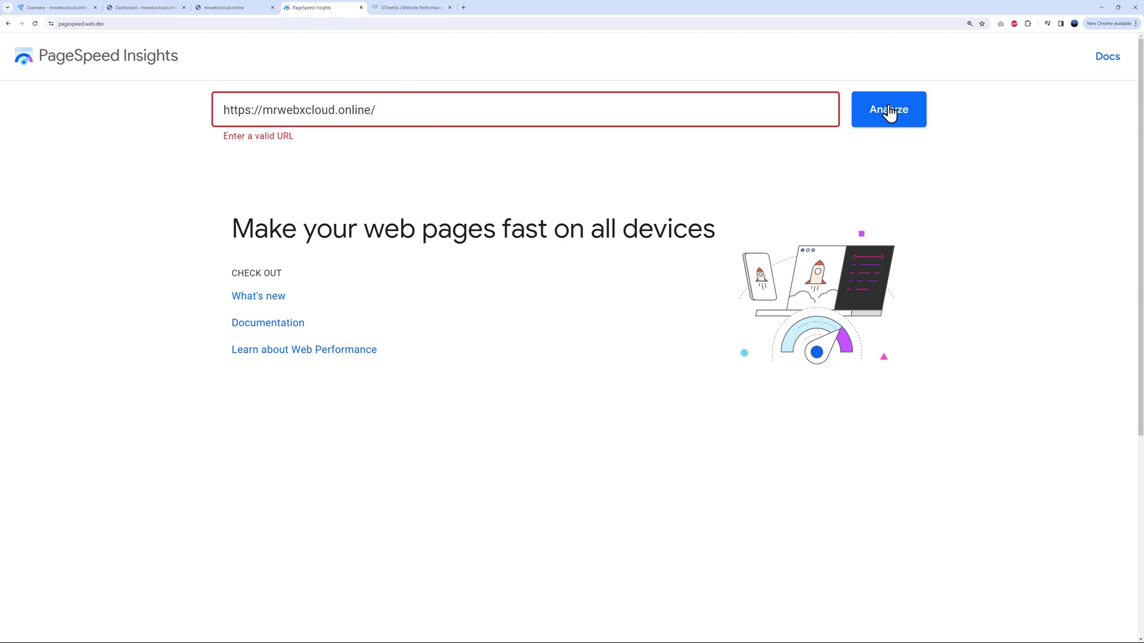
left_click(398, 11)
left_click(365, 388)
key("ctrl+v")
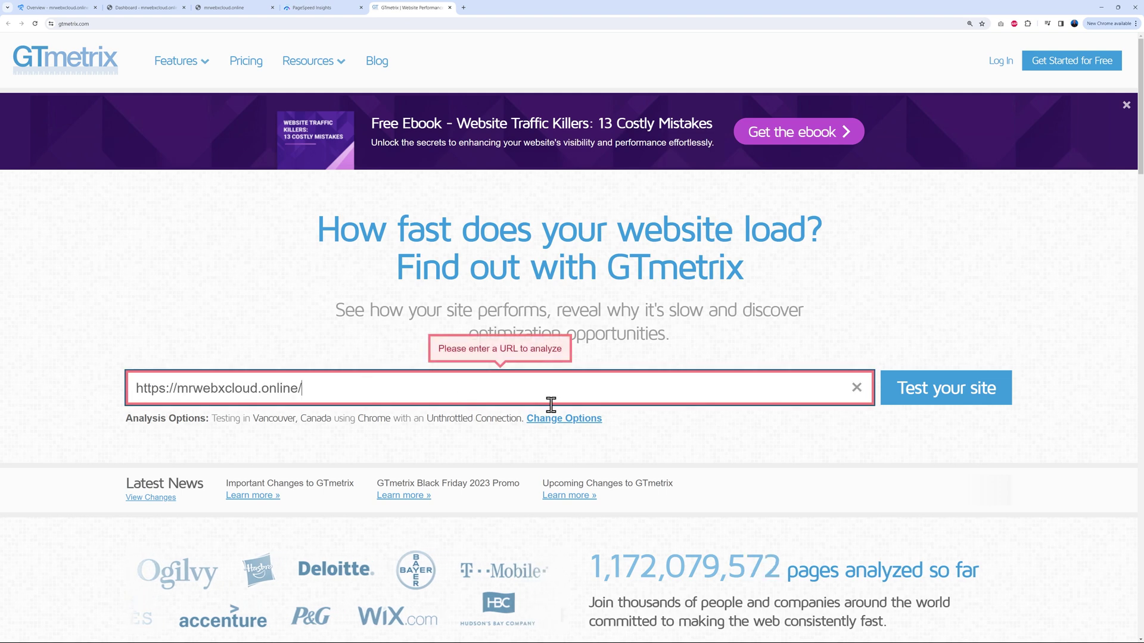
left_click(912, 396)
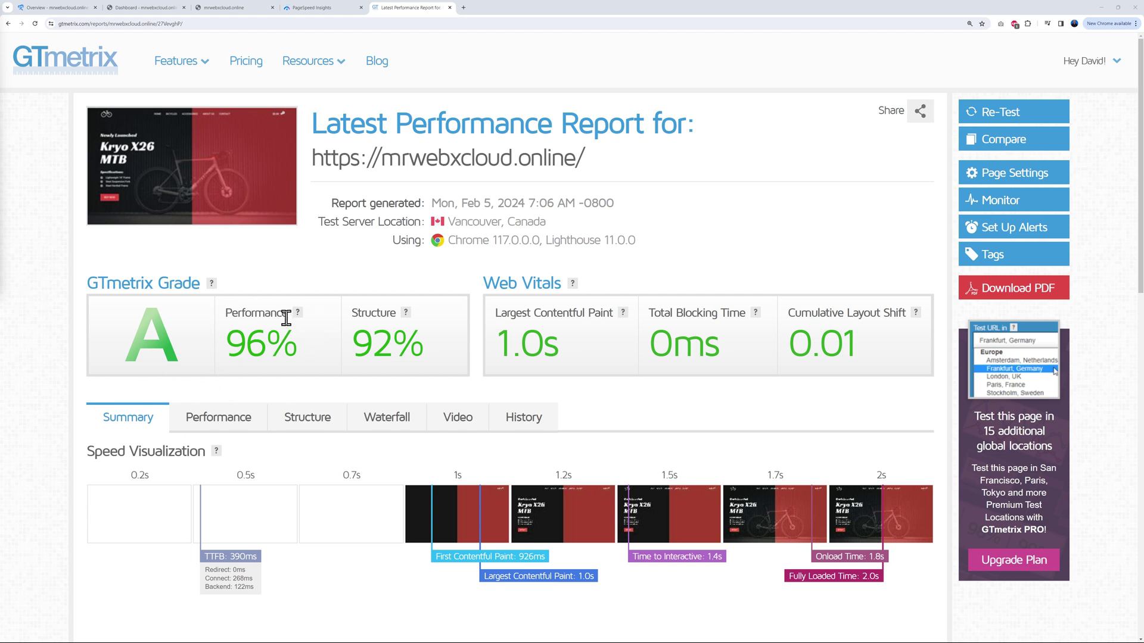
- Return to PageSpeed Insights and compare the mobile performance scores and metrics with the desktop results
left_click(319, 8)
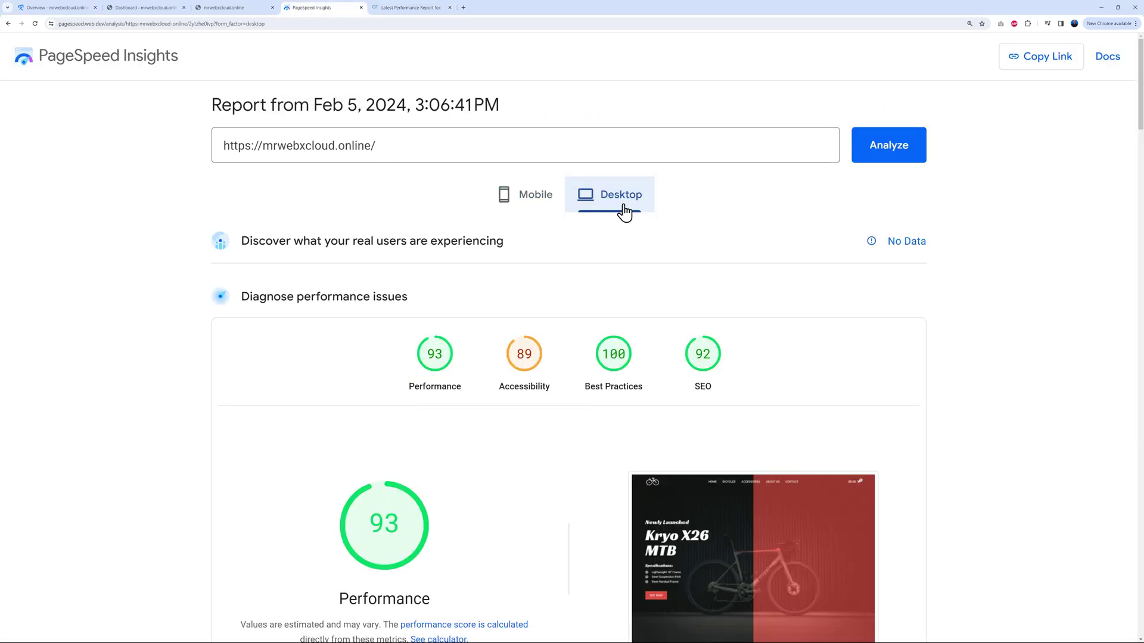
left_click(551, 193)
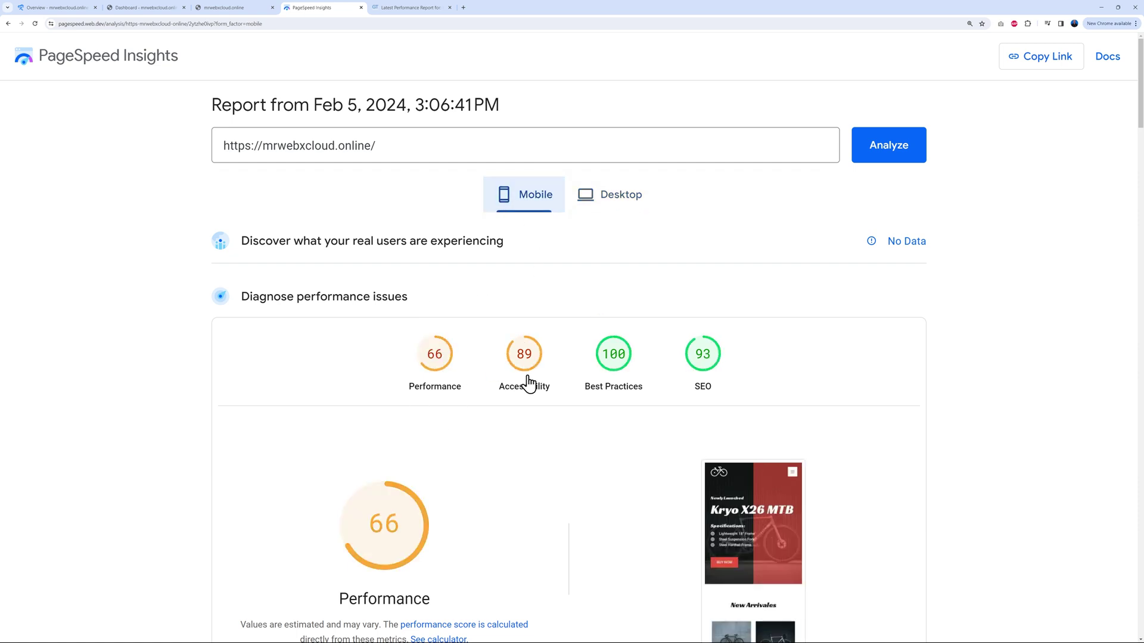
scroll(512, 494, "down", 5)
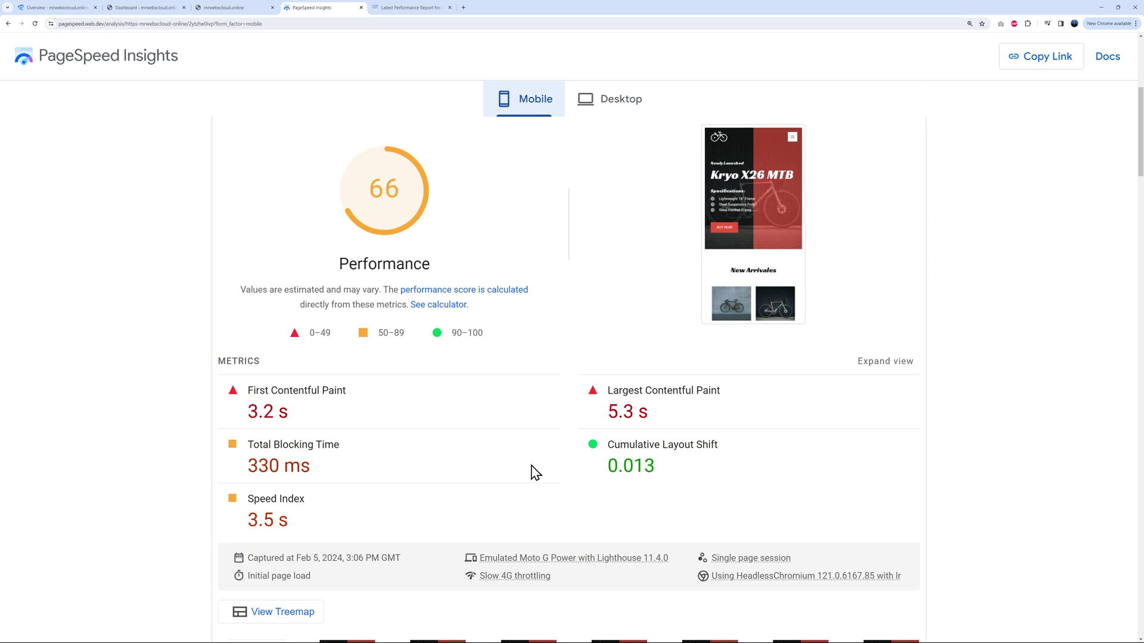
scroll(535, 473, "up", 6)
left_click(606, 206)
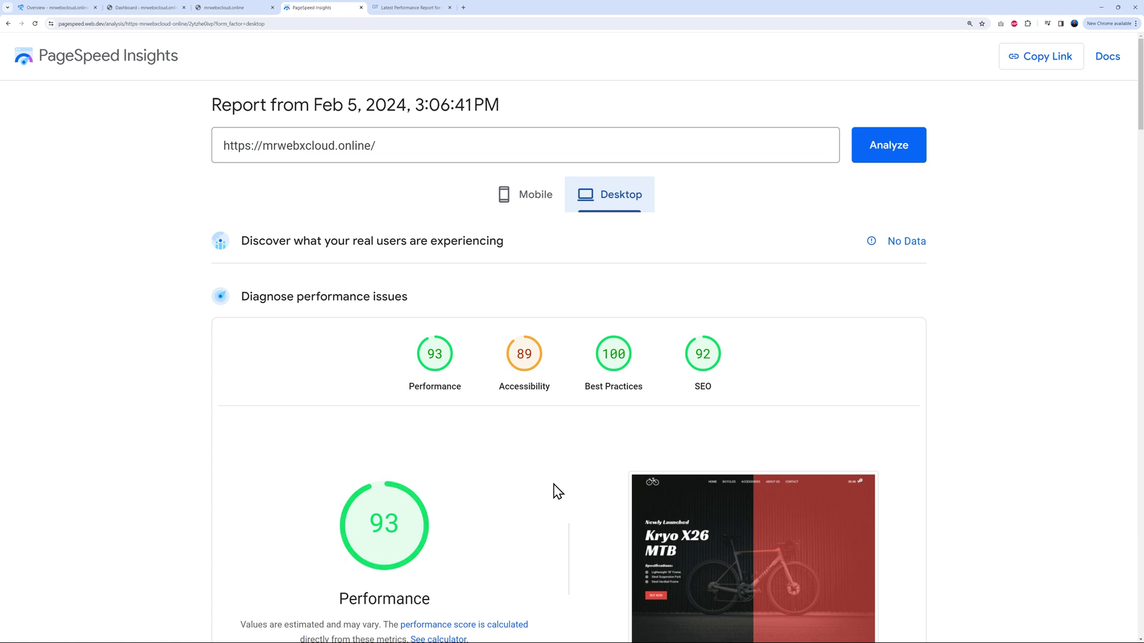
- Review the desktop PageSpeed Insights results and compare them with the GTmetrix performance report for mrwebxcloud.online
scroll(524, 498, "down", 4)
scroll(519, 497, "up", 4)
left_click(414, 9)
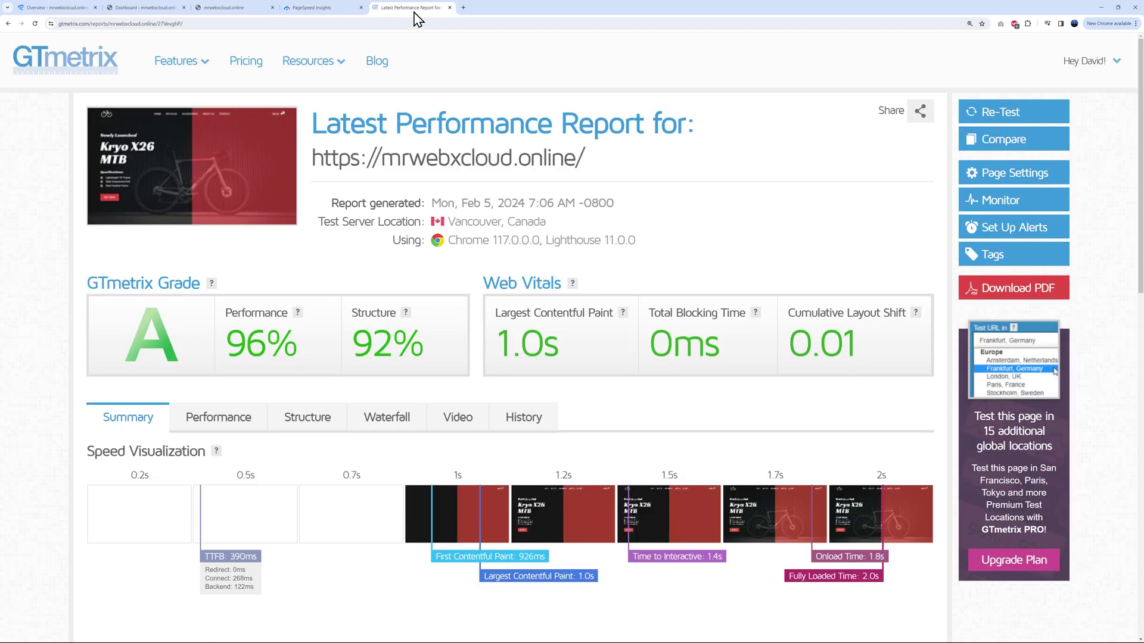
left_click(330, 10)
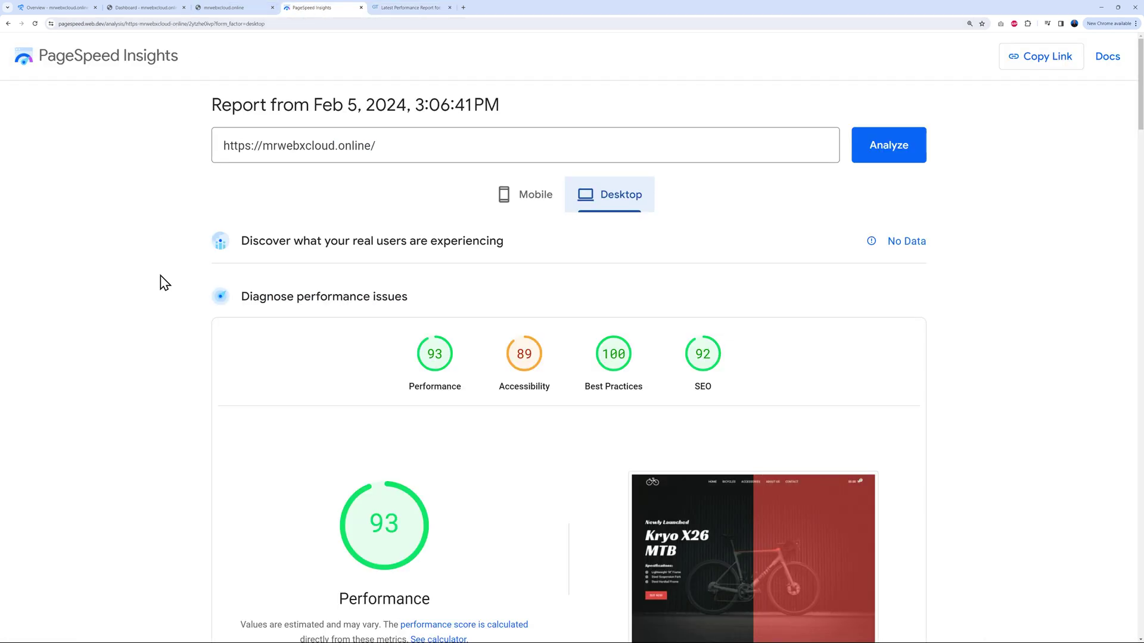
- Switch to the xCloud pricing page and view the managed server plans for 4 GB and 8 GB
left_click(159, 9)
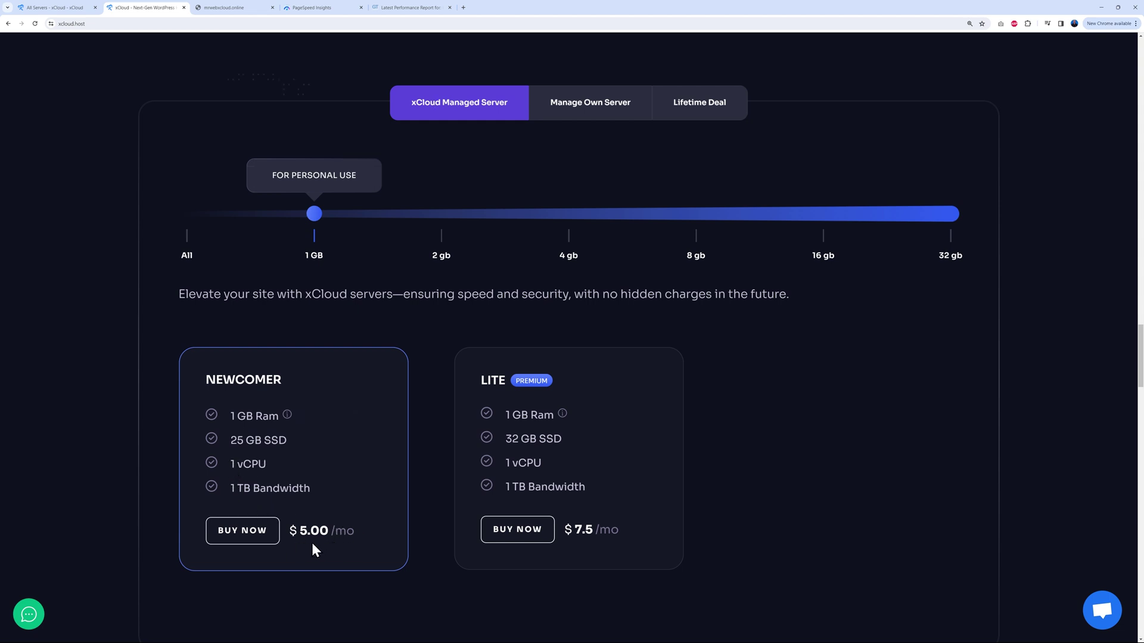
left_click(569, 214)
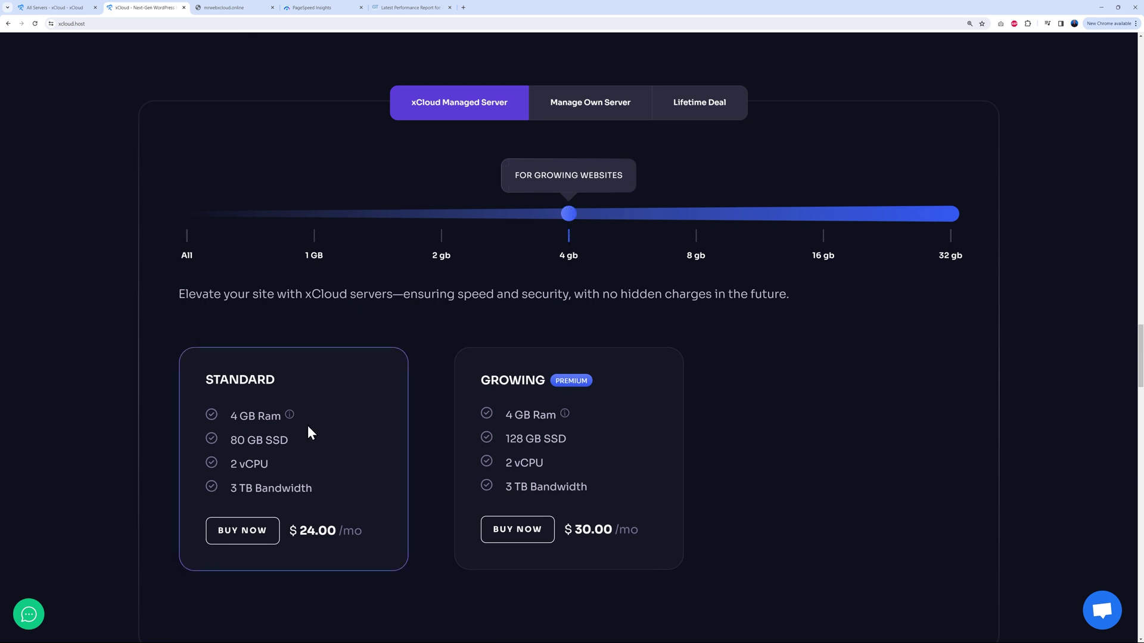
left_click(694, 227)
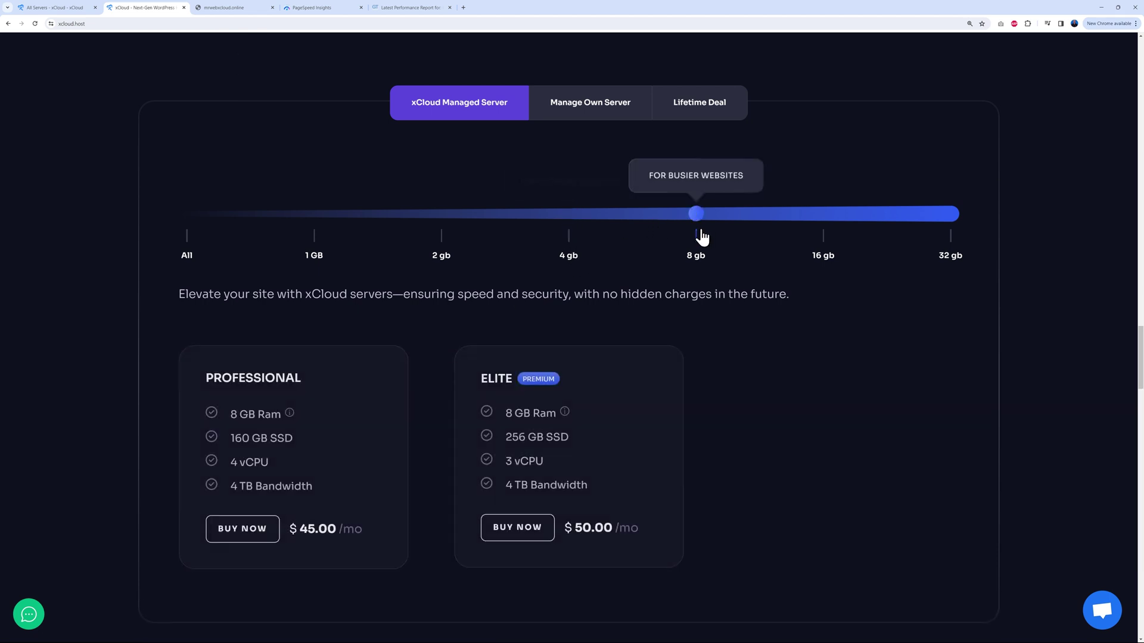
- Revisit the PageSpeed Insights and GTmetrix reports, and return to xCloud pricing to view the 1 GB managed server plans
left_click(334, 8)
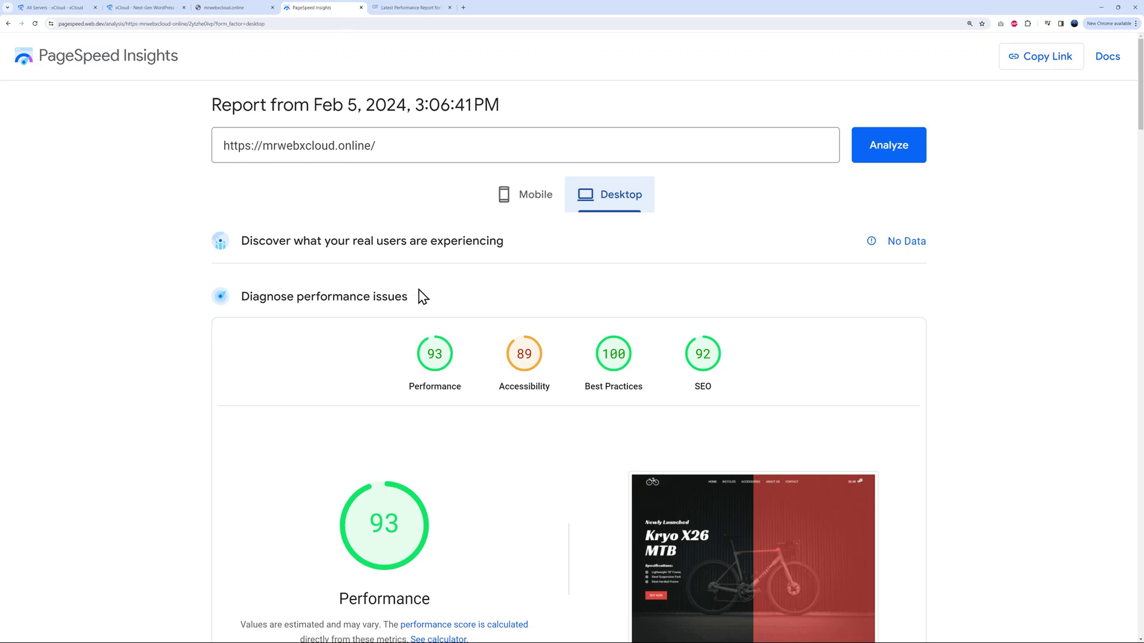
left_click(388, 7)
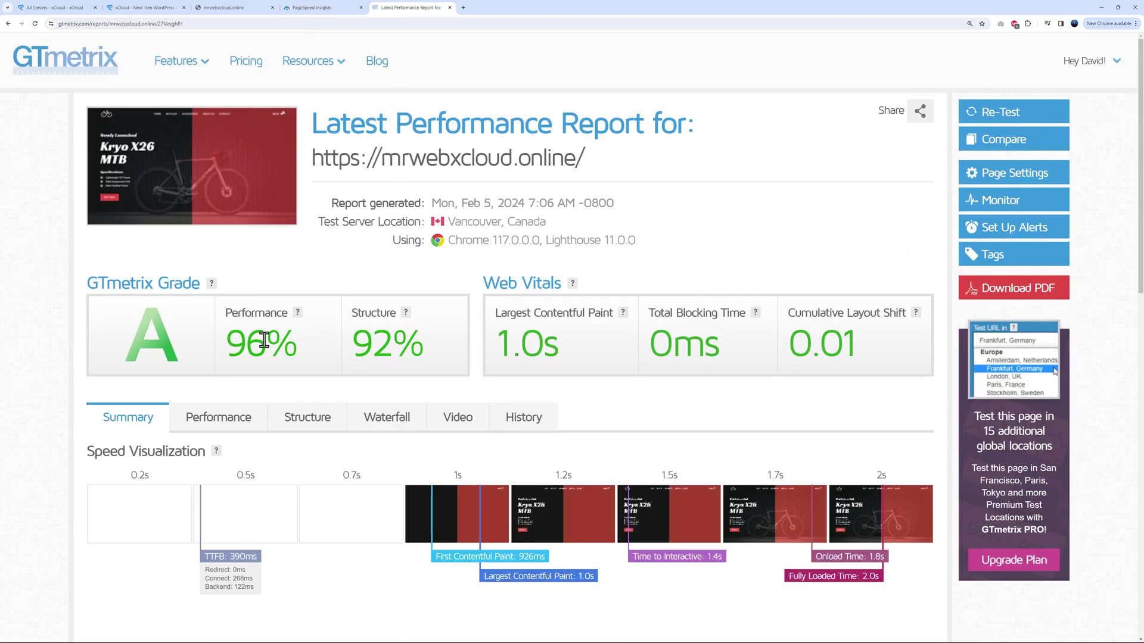
left_click(127, 9)
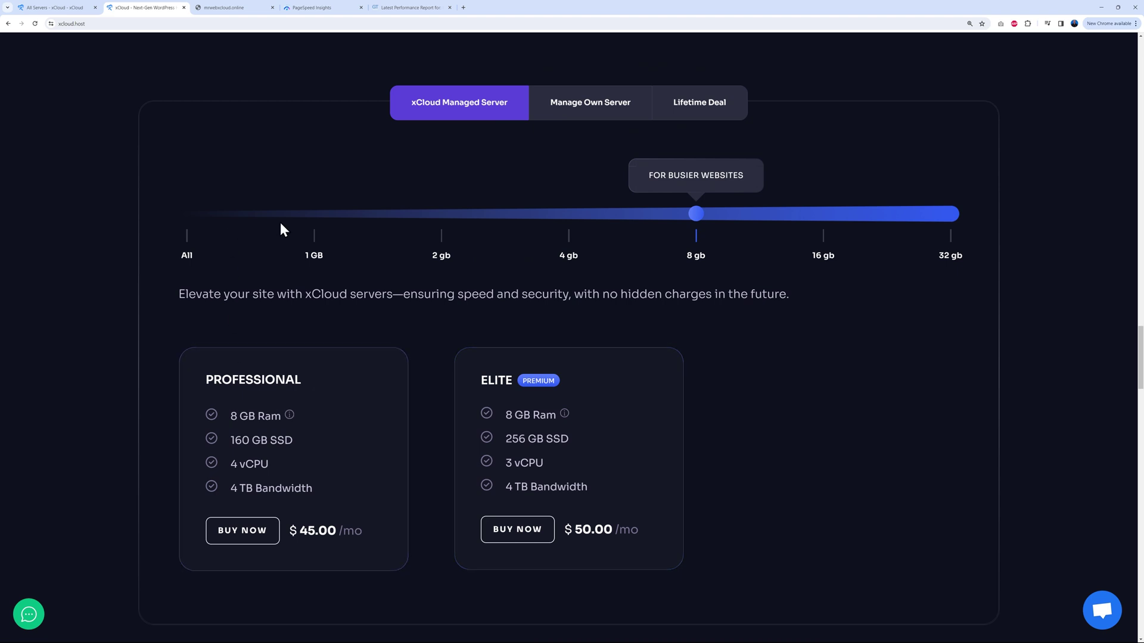
left_click(315, 219)
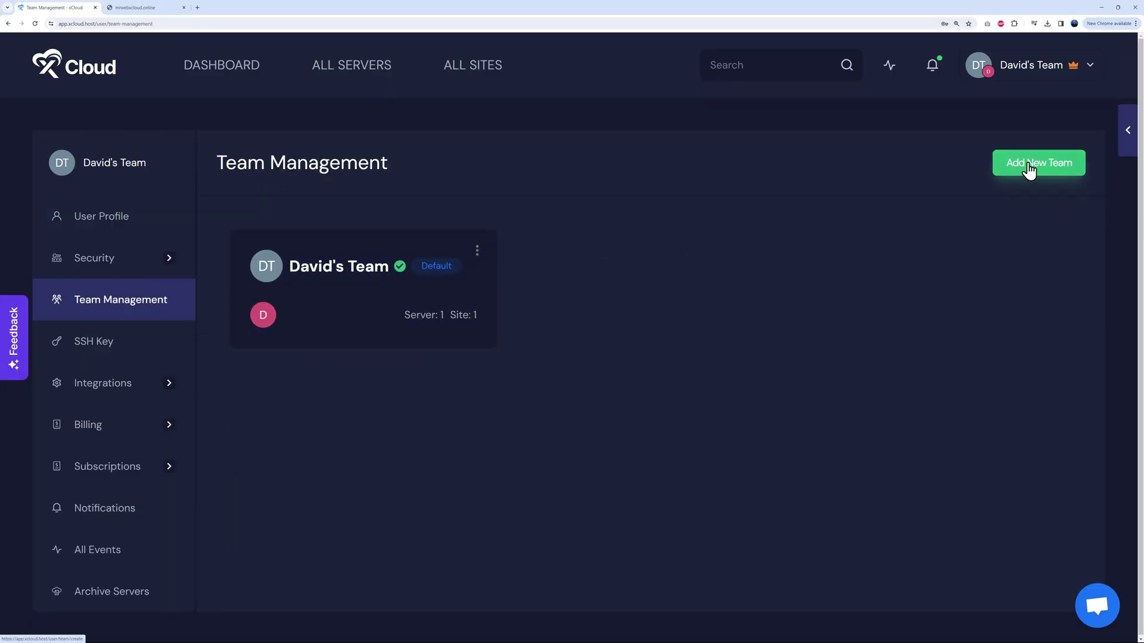
- Open the form for adding a new team in xCloud's team management
left_click(1029, 171)
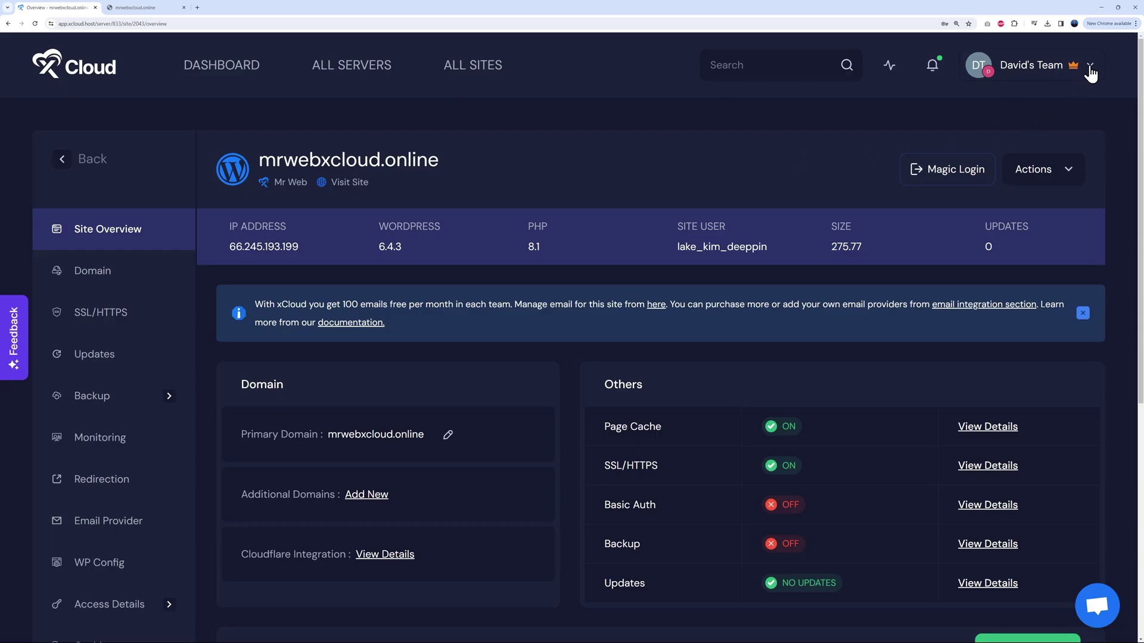
- Switch the xCloud dashboard's appearance from dark to light mode and close the account options
left_click(1091, 72)
left_click(992, 287)
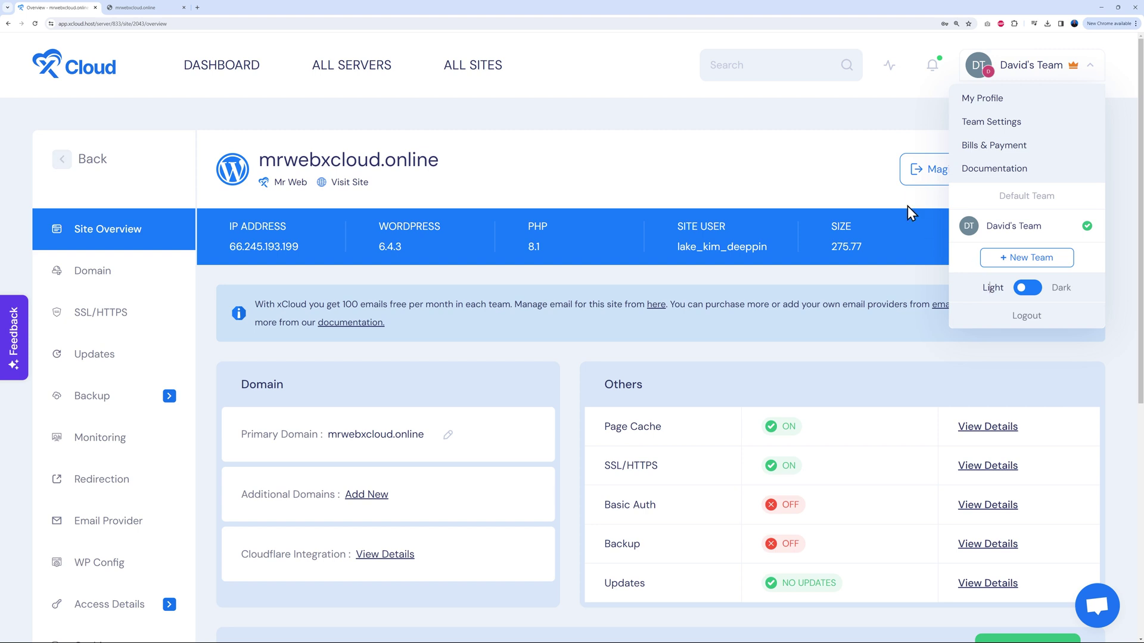
left_click(855, 177)
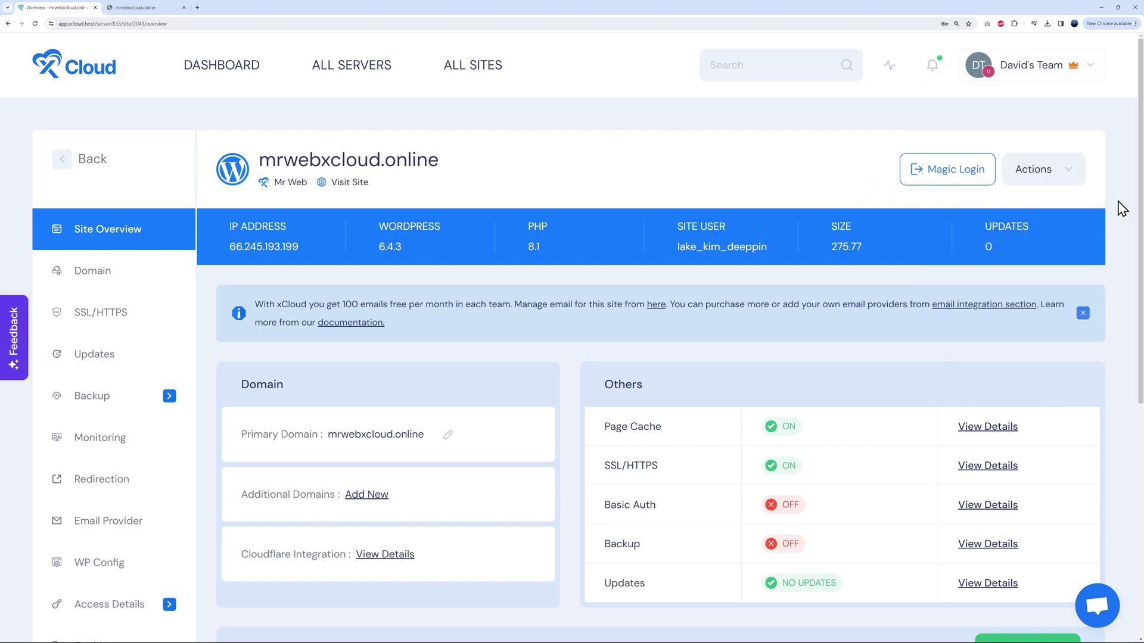